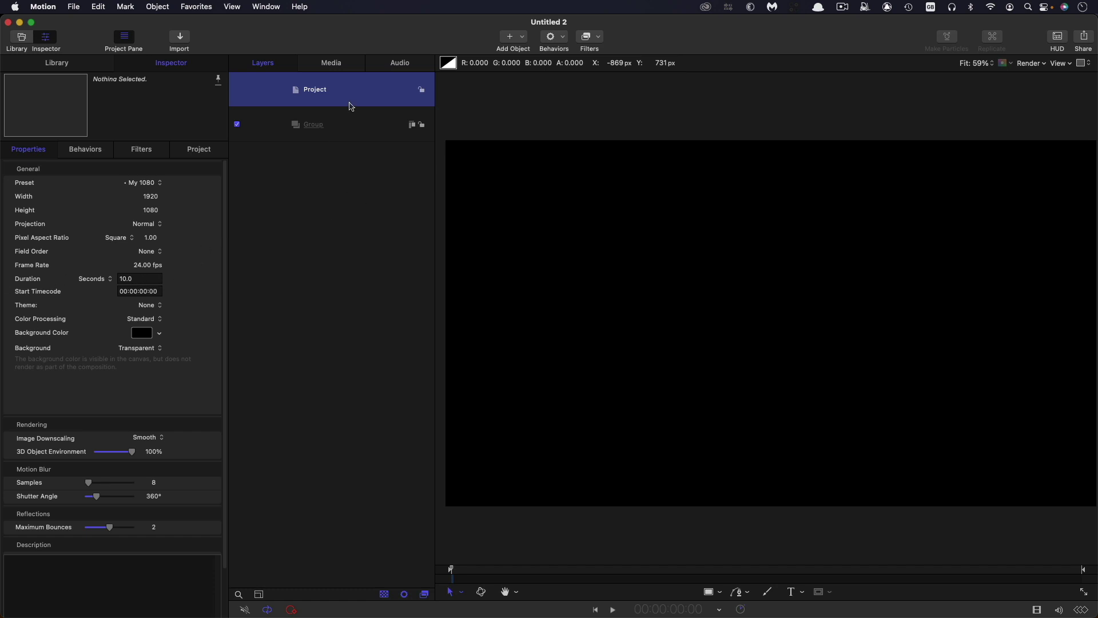
Step: Add a Clouds generator from the Library's Generators into the Group
{"action": "left_click", "coordinate": [338, 129]}
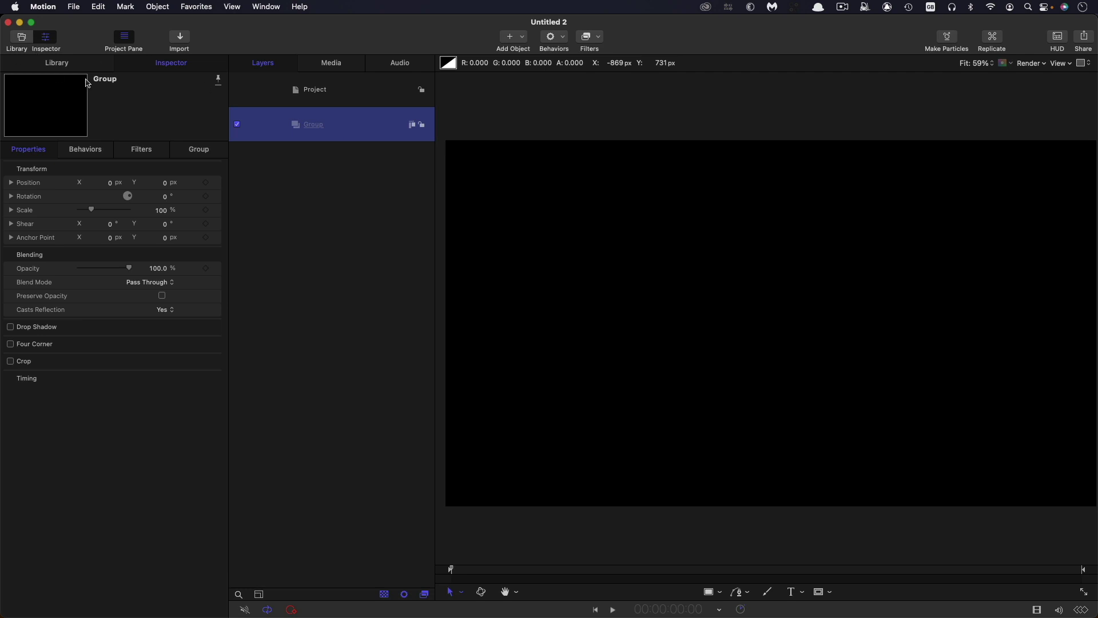
{"action": "left_click", "coordinate": [55, 64]}
{"action": "left_click", "coordinate": [29, 181]}
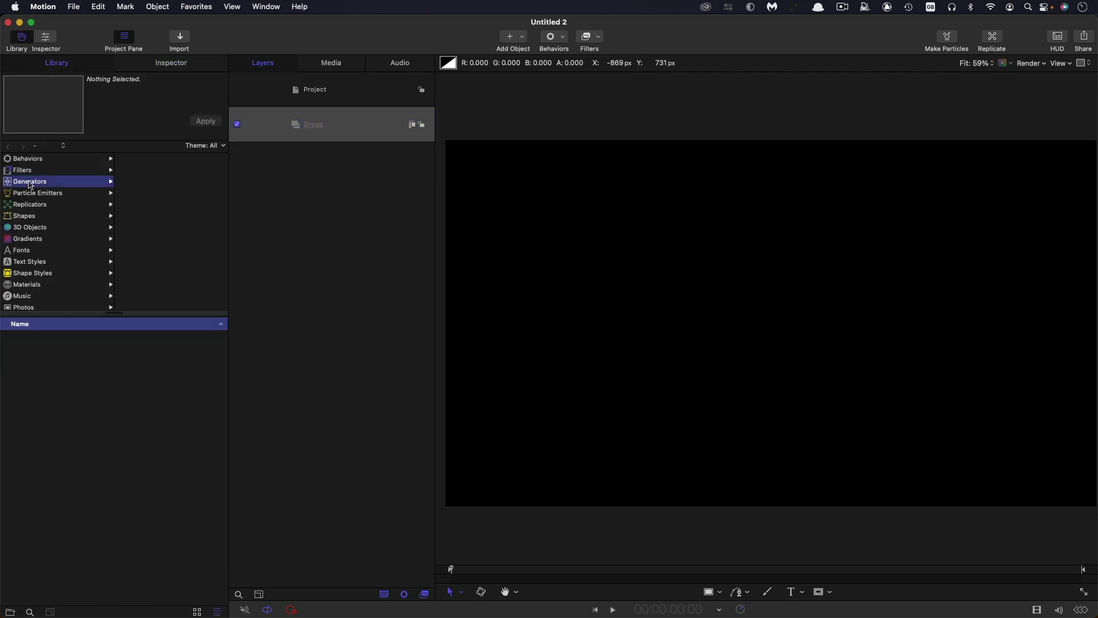
{"action": "left_click", "coordinate": [144, 181]}
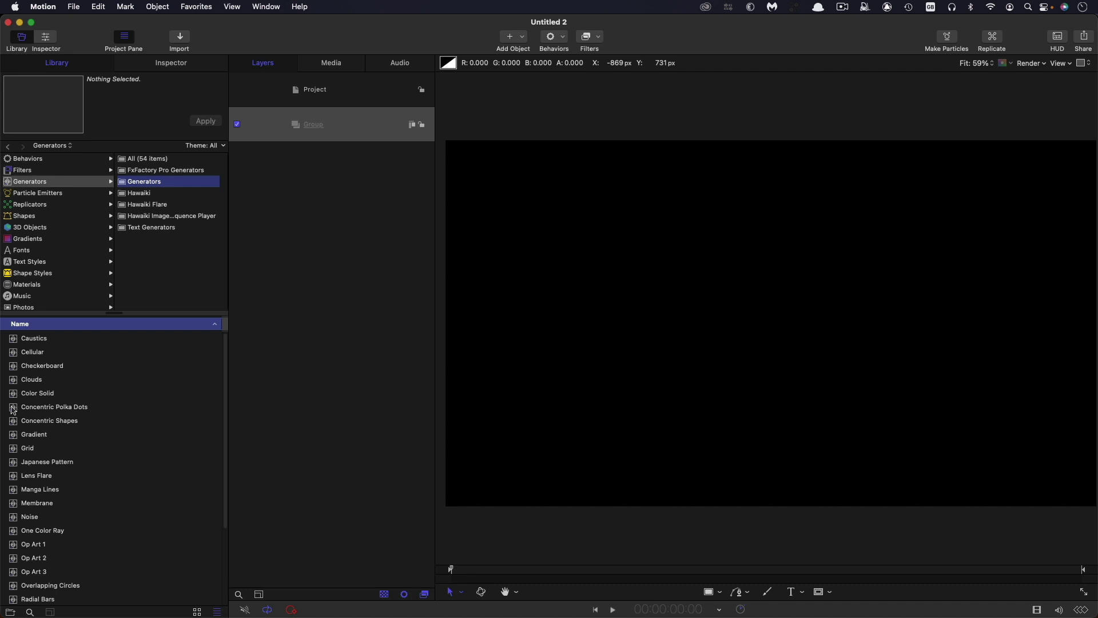
{"action": "left_click_drag", "start_coordinate": [14, 383], "coordinate": [353, 135]}
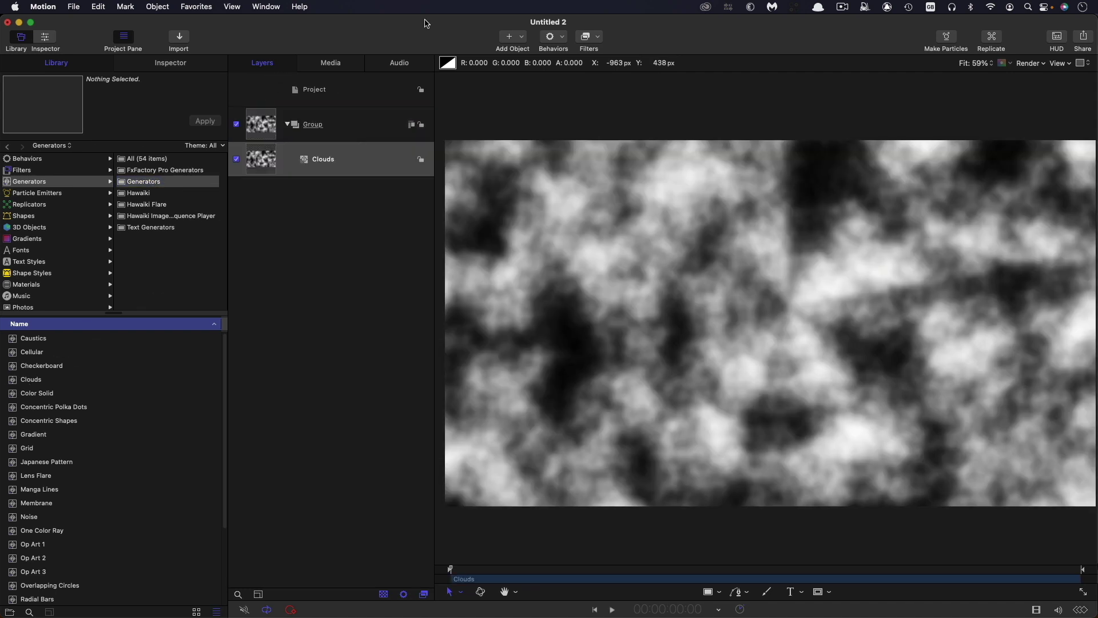
Step: Apply the Polar distortion filter to the Group and scrub ahead to preview it
{"action": "left_click", "coordinate": [268, 126]}
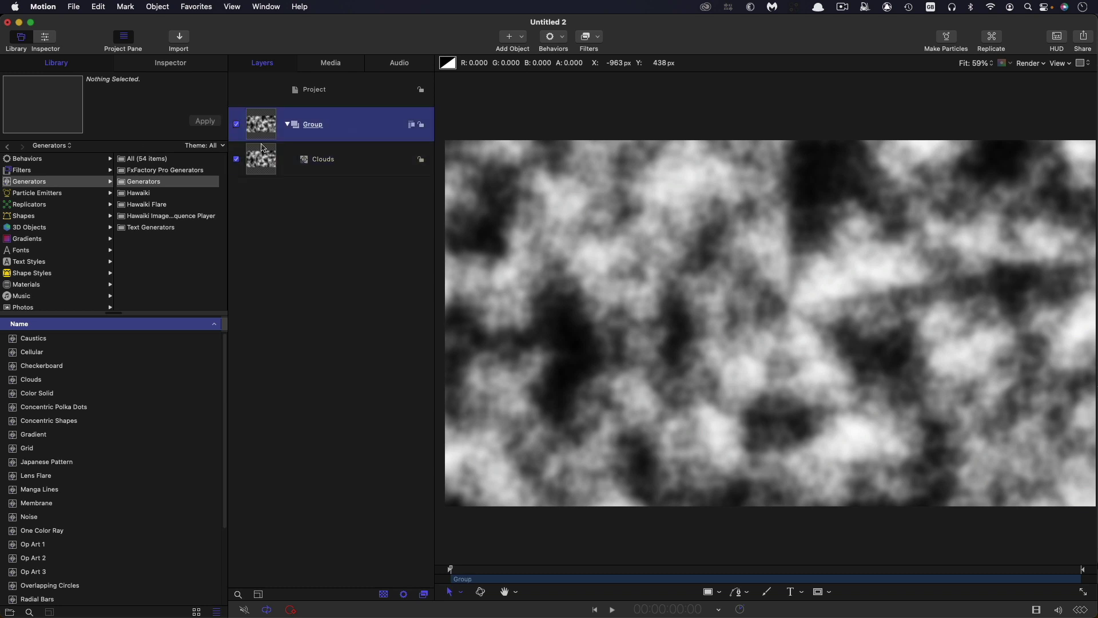
{"action": "left_click", "coordinate": [599, 38]}
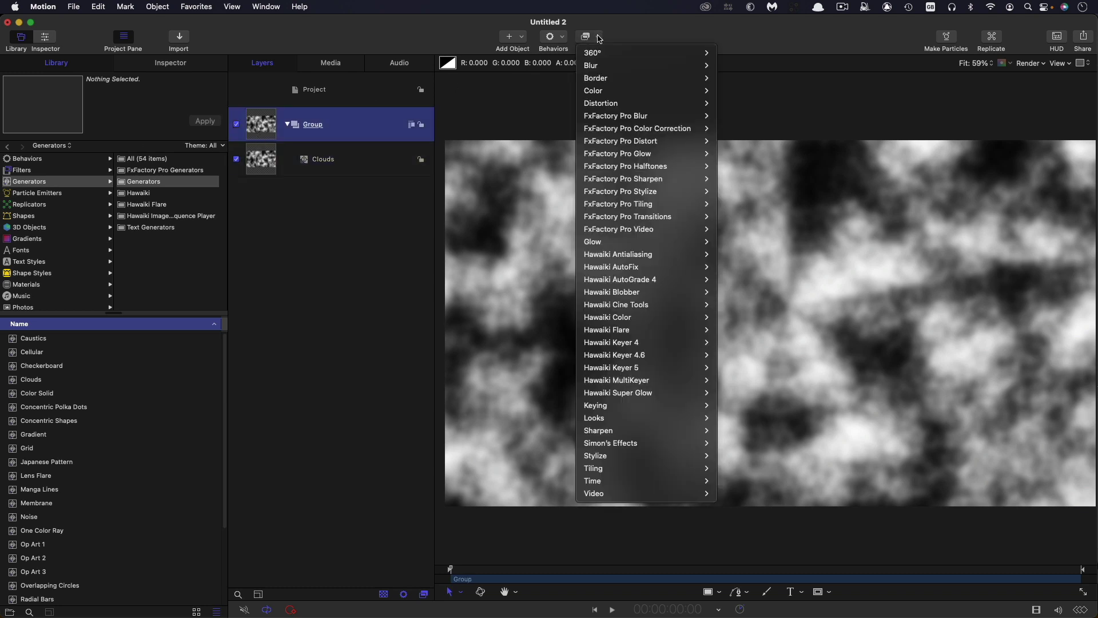
{"action": "mouse_move", "coordinate": [601, 108]}
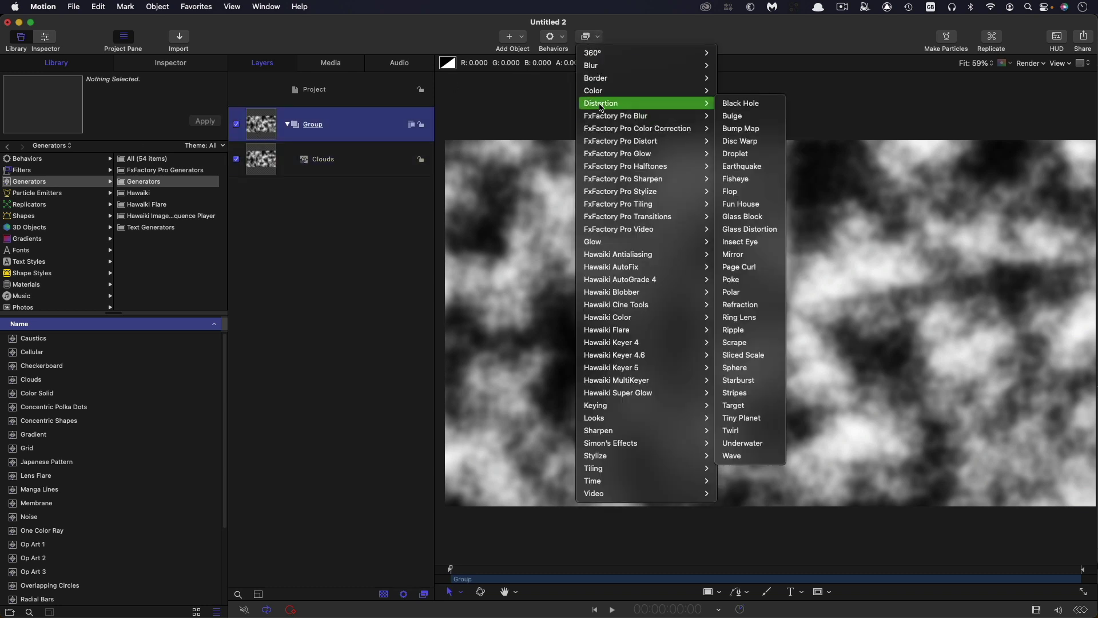
{"action": "left_click", "coordinate": [732, 292]}
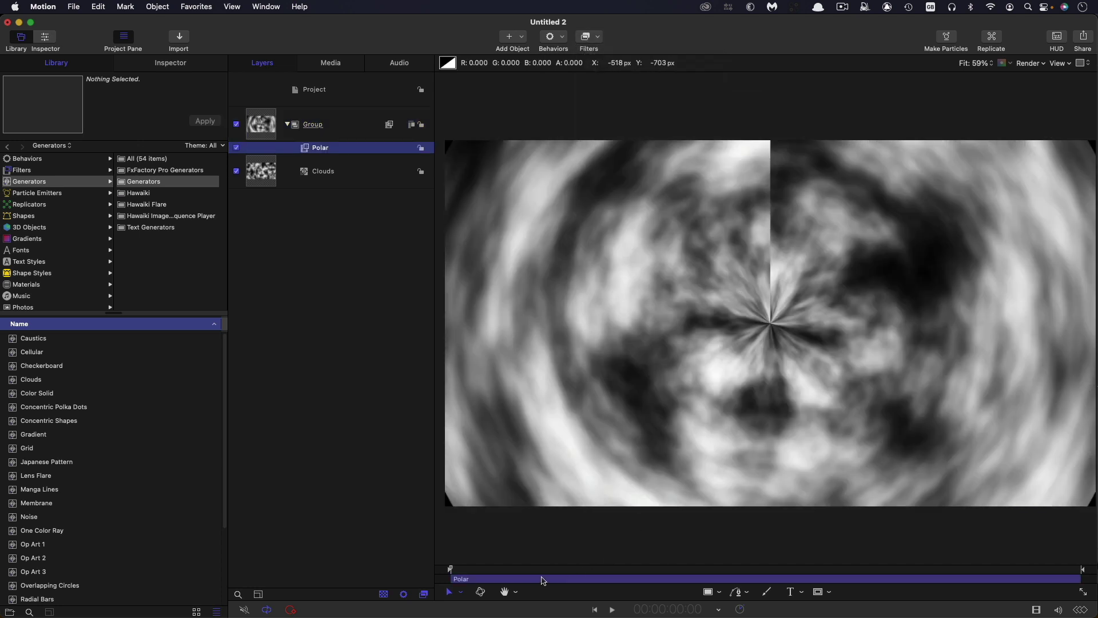
{"action": "left_click_drag", "start_coordinate": [544, 570], "coordinate": [690, 570]}
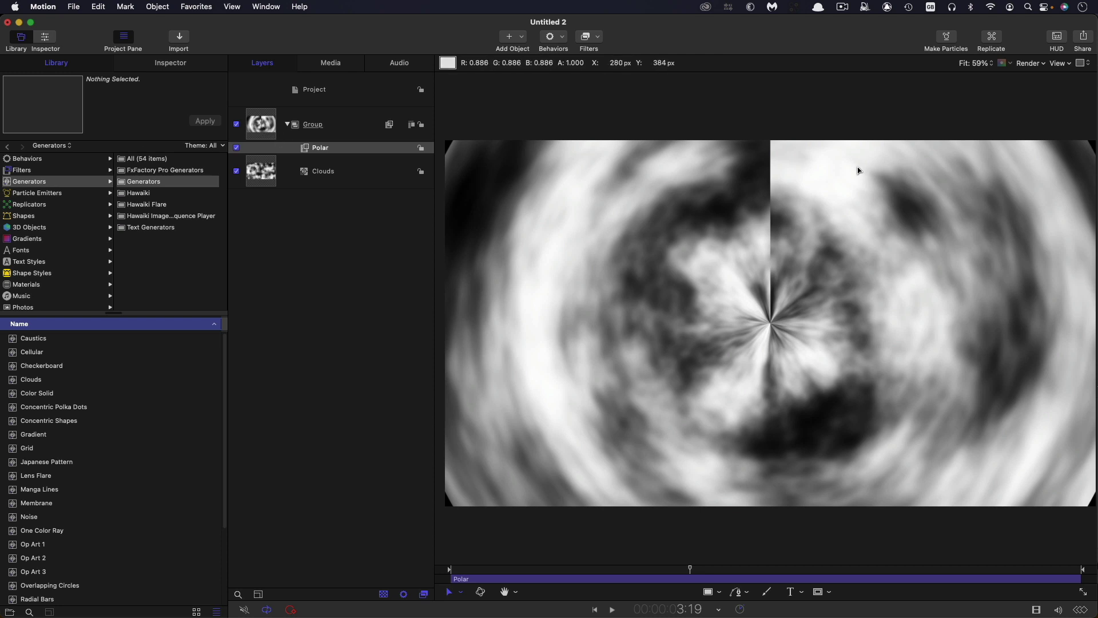
{"action": "left_click", "coordinate": [261, 123]}
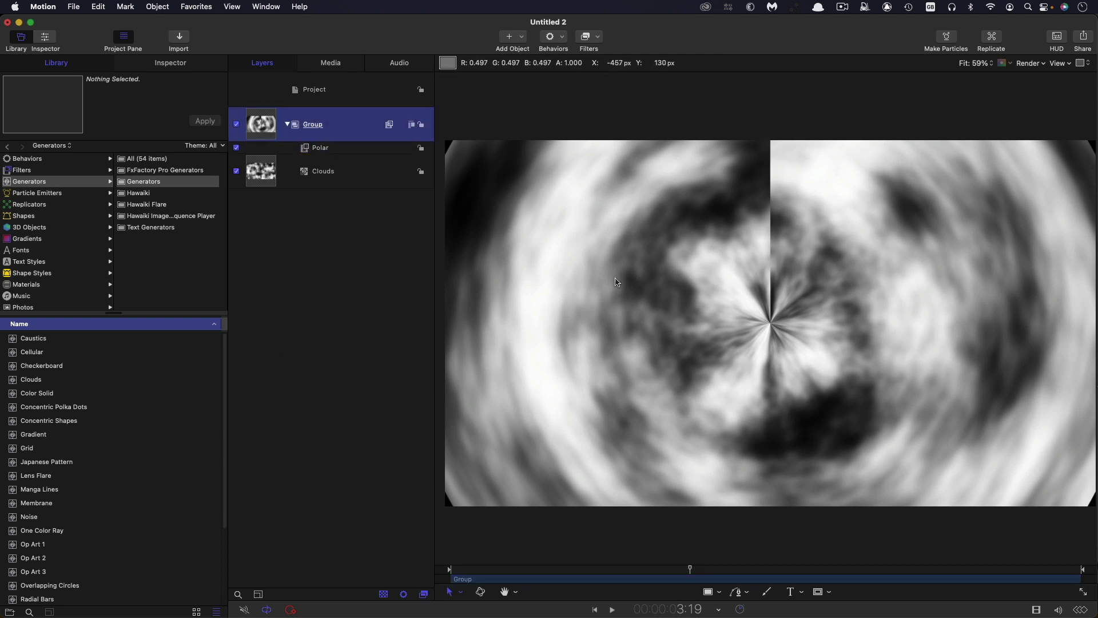
Step: Add a Mirror distortion to the Group and scrub the playhead to preview the symmetry
{"action": "left_click", "coordinate": [598, 38]}
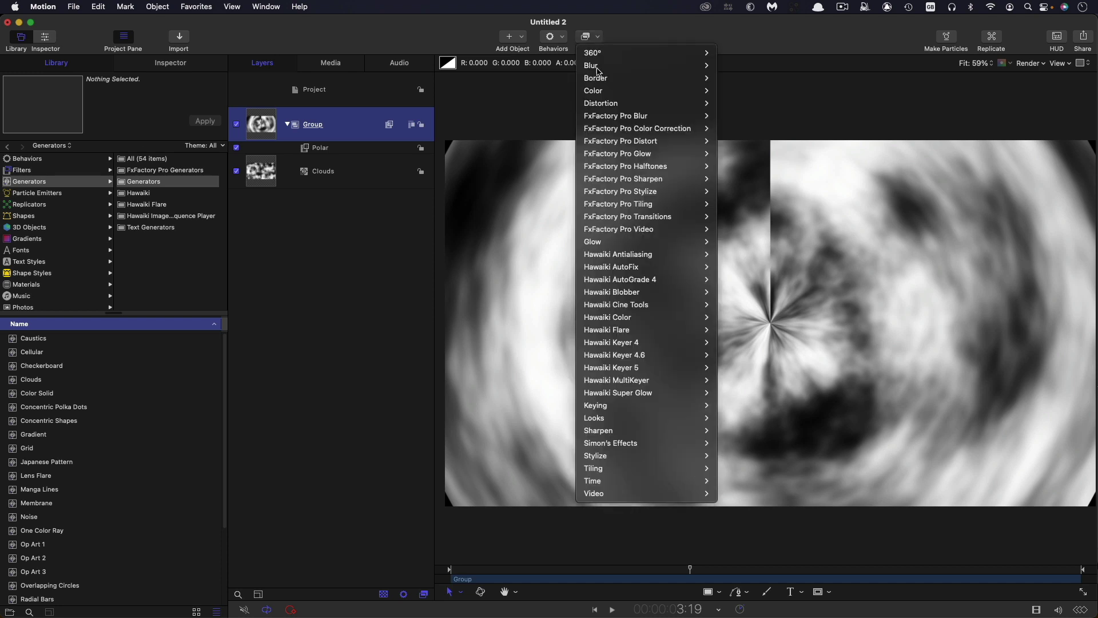
{"action": "mouse_move", "coordinate": [601, 108]}
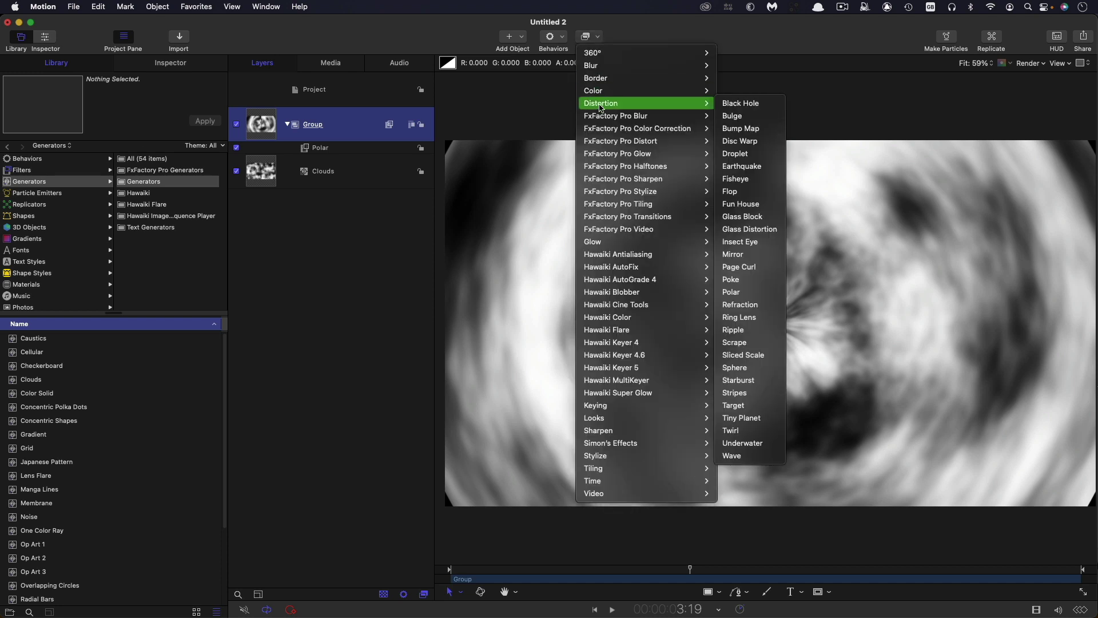
{"action": "left_click", "coordinate": [758, 258]}
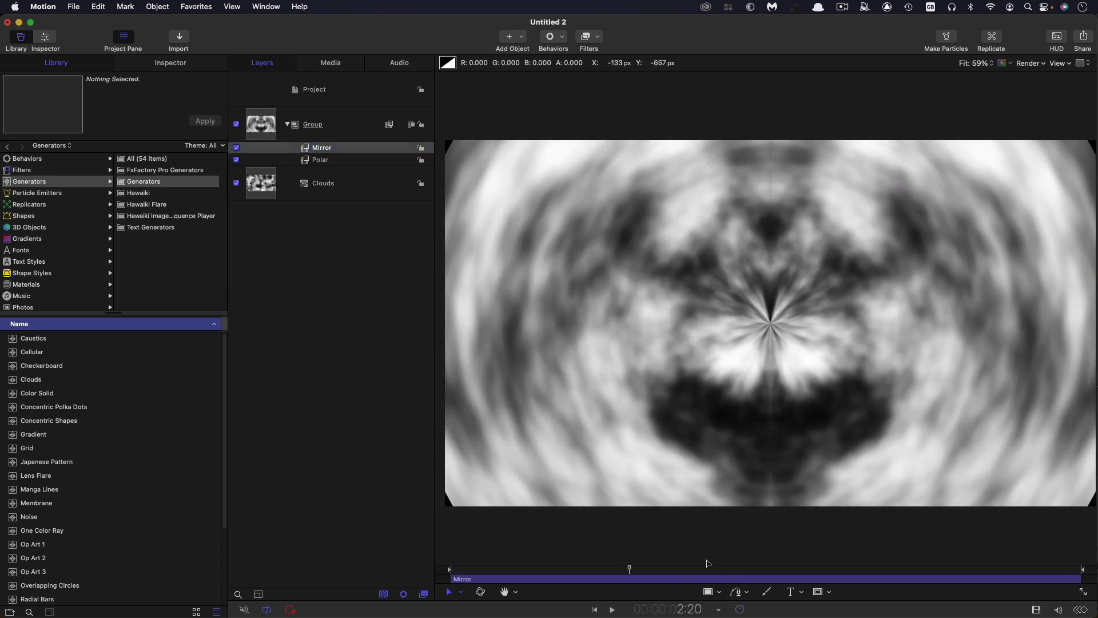
{"action": "left_click_drag", "start_coordinate": [629, 569], "coordinate": [774, 569]}
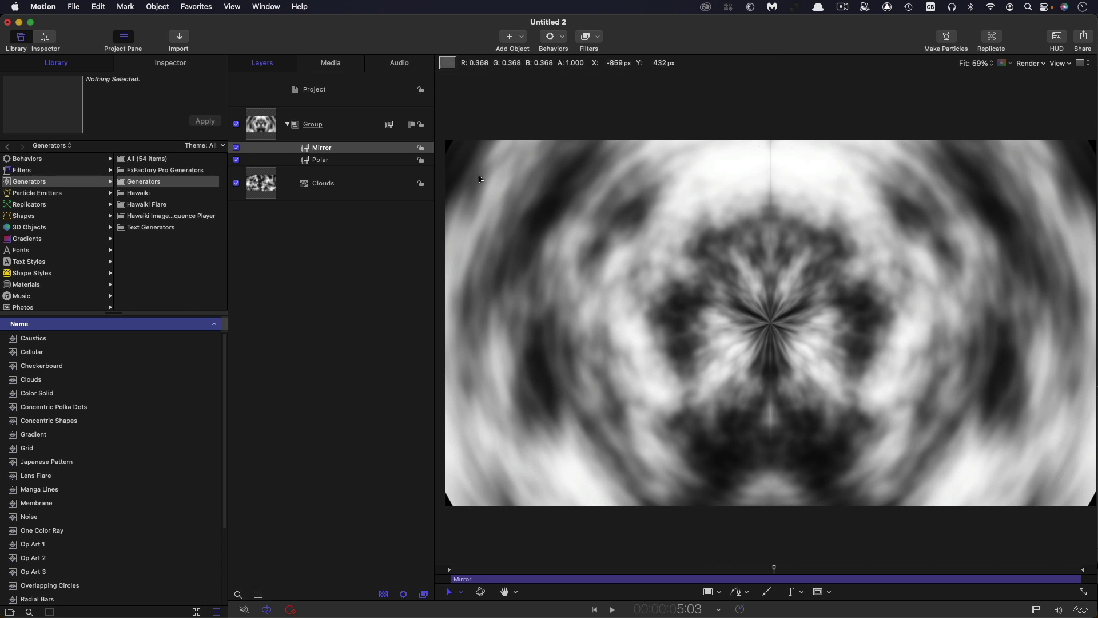
Step: Apply the Stylize > Pixellate filter to the Clouds layer
{"action": "left_click", "coordinate": [266, 185]}
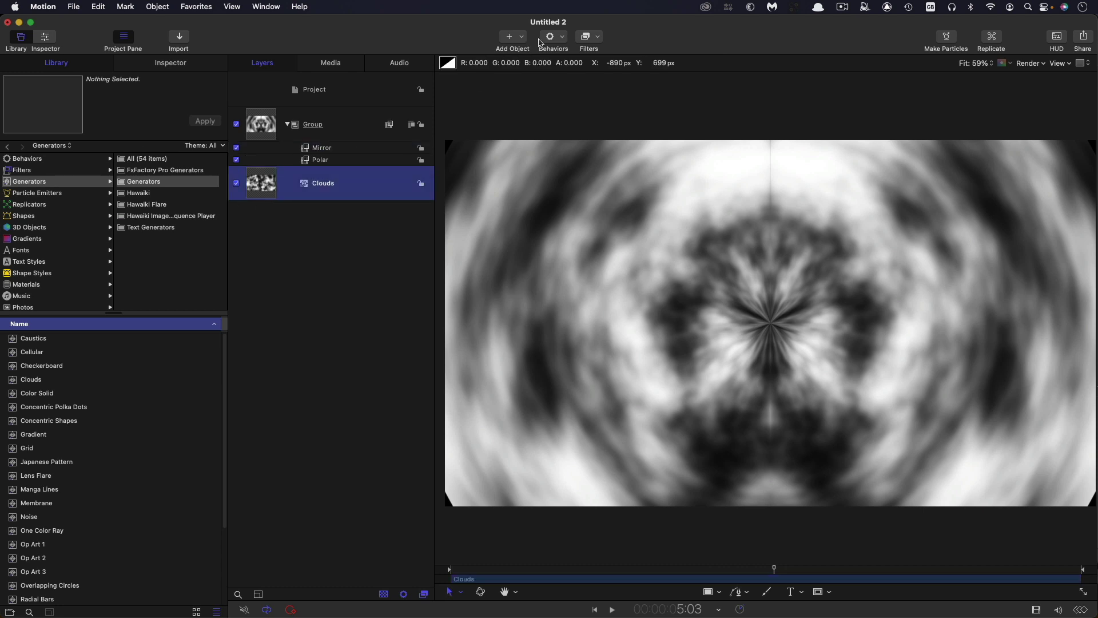
{"action": "left_click", "coordinate": [600, 37]}
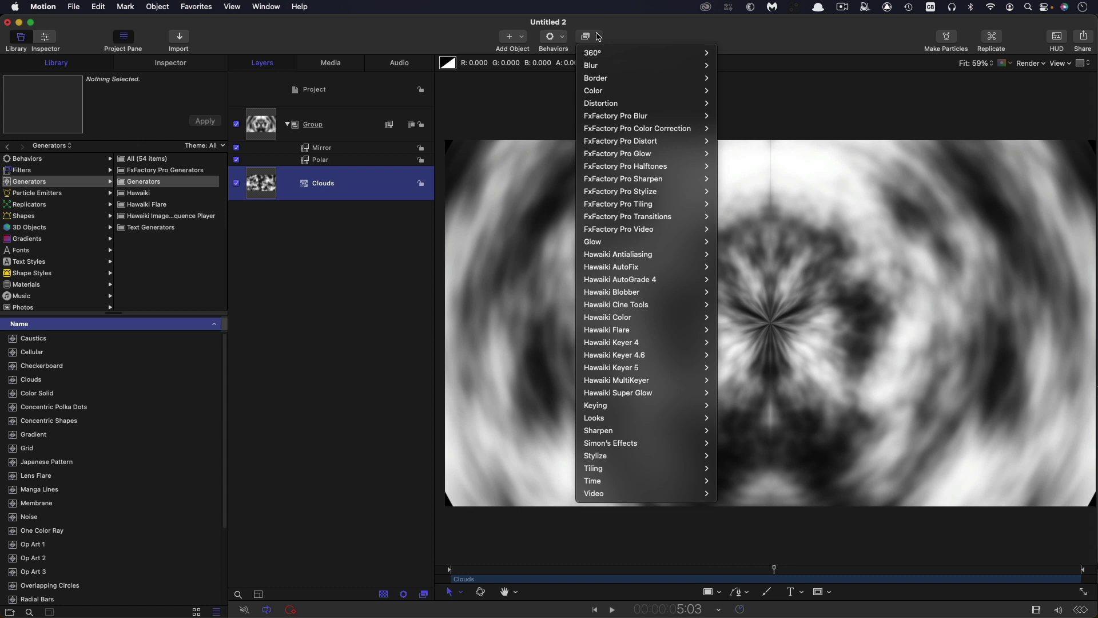
{"action": "mouse_move", "coordinate": [623, 462]}
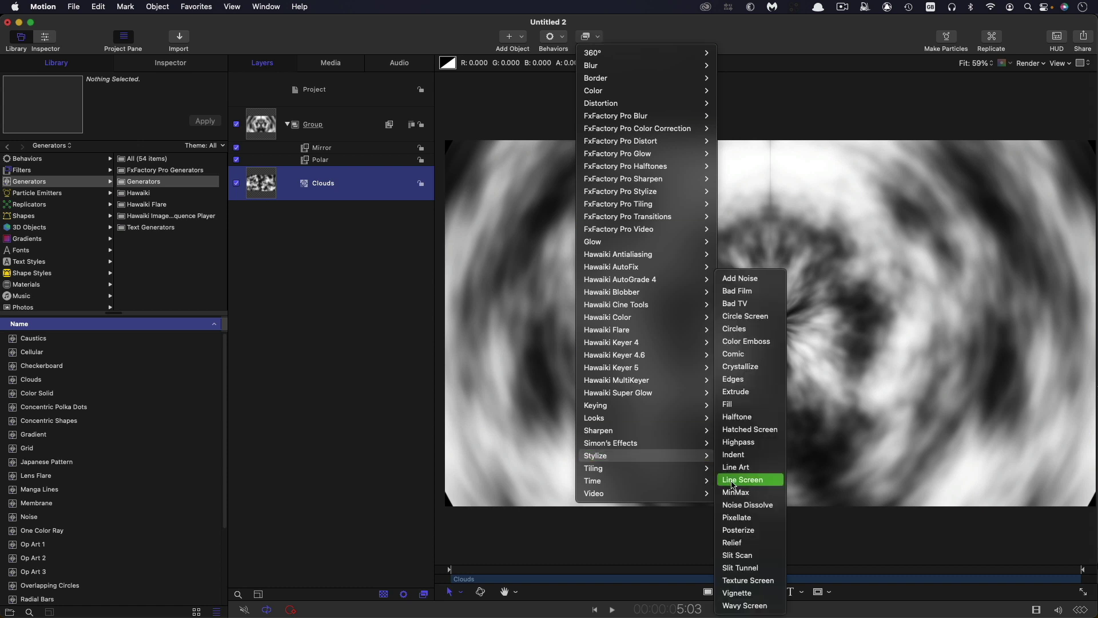
{"action": "left_click", "coordinate": [741, 519]}
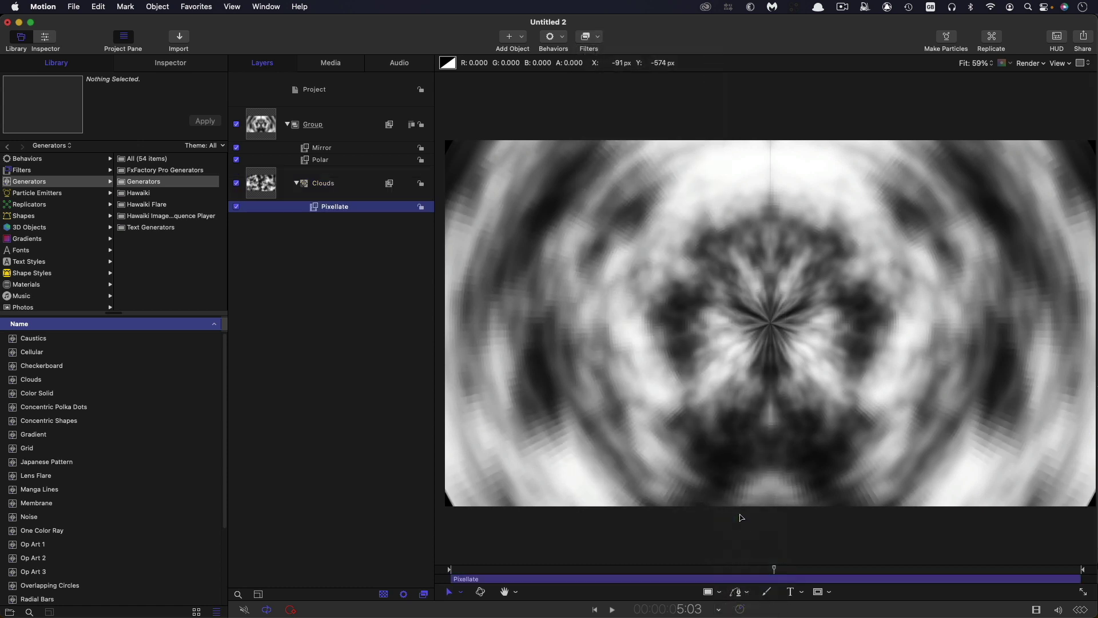
Step: Set the Pixellate Scale to 51 in the Filters Inspector
{"action": "left_click", "coordinate": [171, 63]}
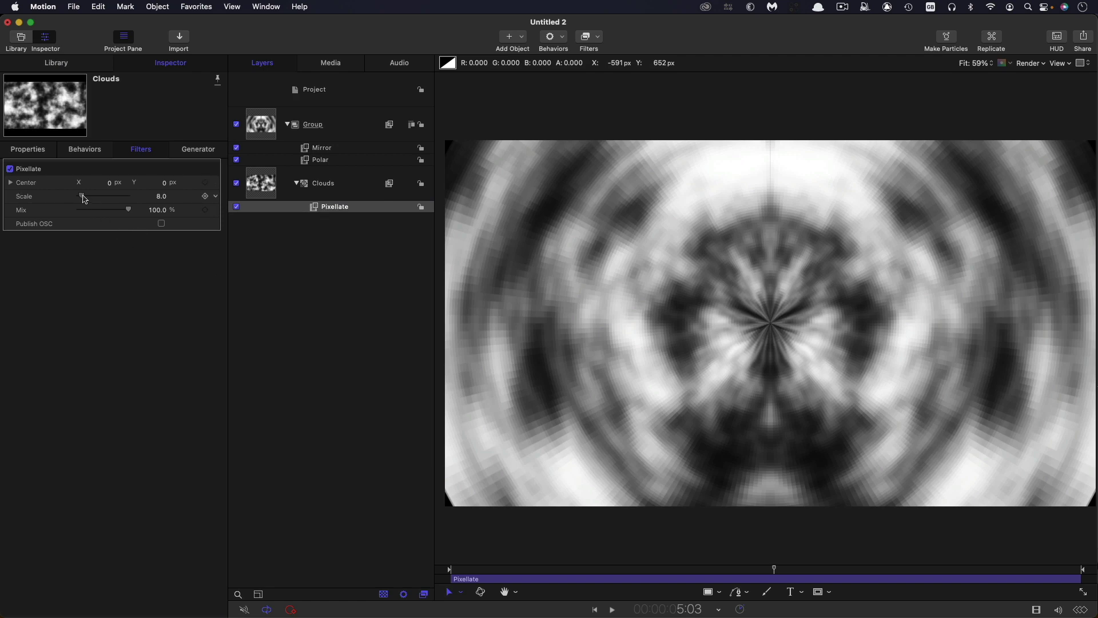
{"action": "left_click_drag", "start_coordinate": [85, 199], "coordinate": [105, 198]}
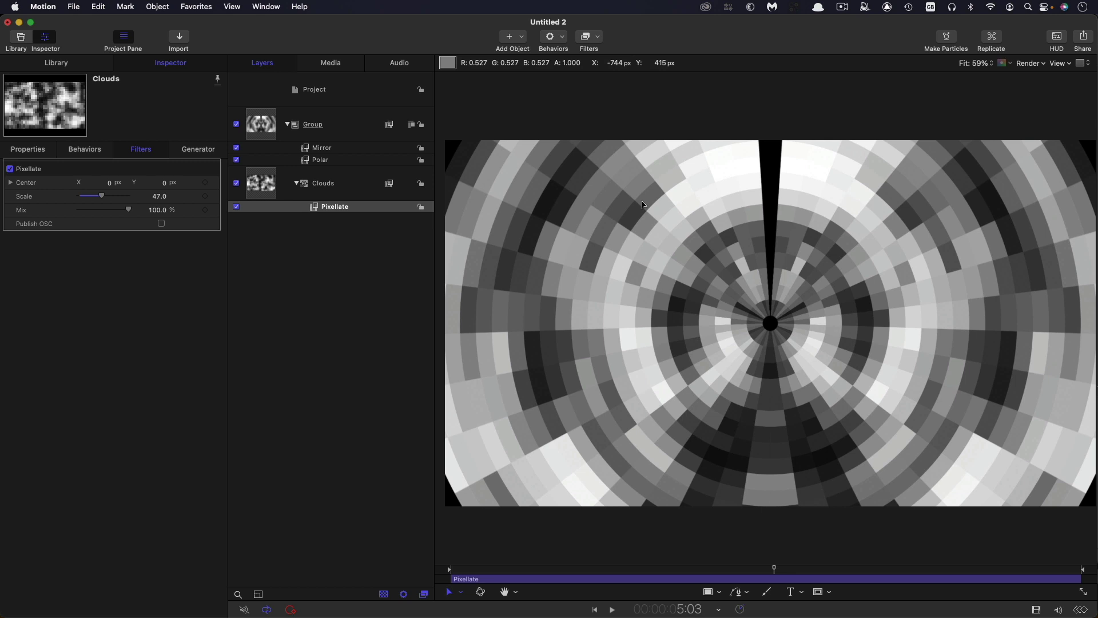
{"action": "left_click", "coordinate": [158, 197]}
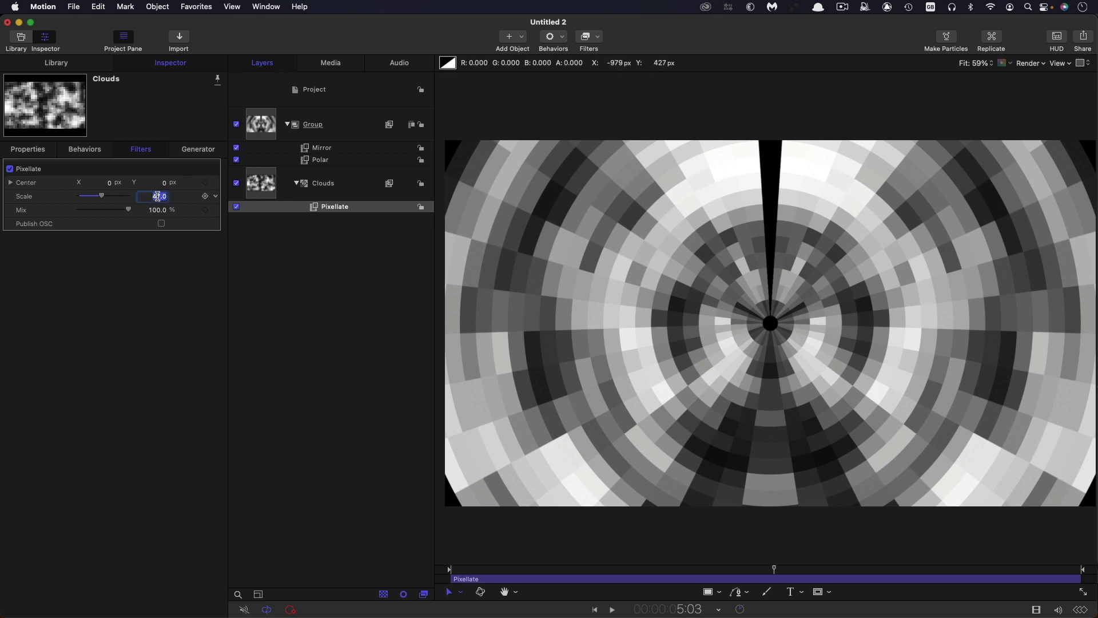
{"action": "type", "text": "50"}
{"action": "key", "text": "Return"}
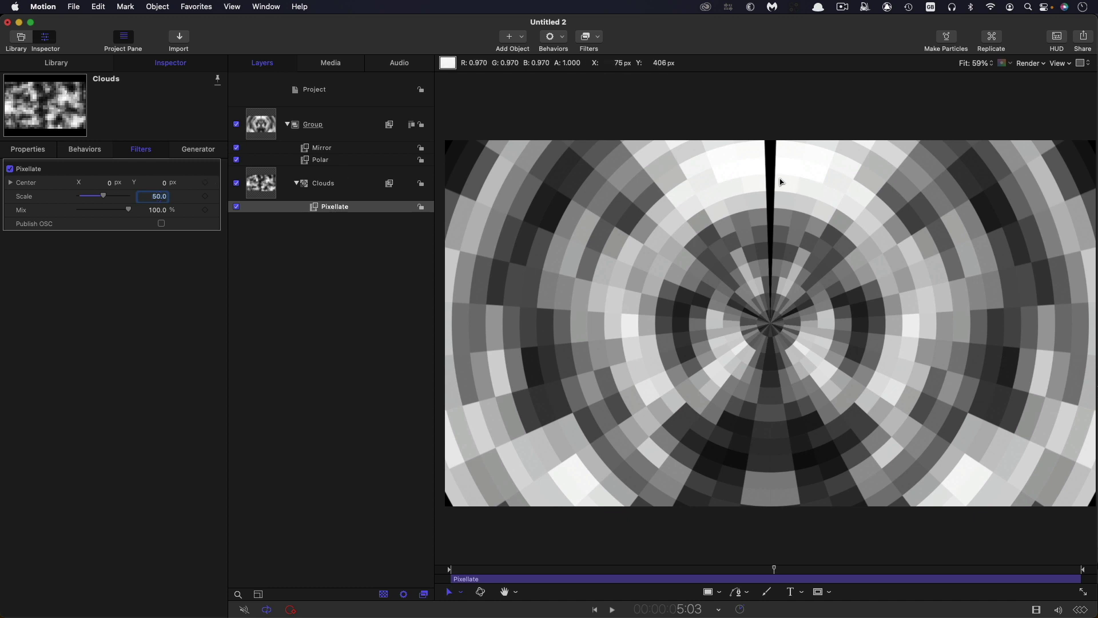
{"action": "key", "text": "Up"}
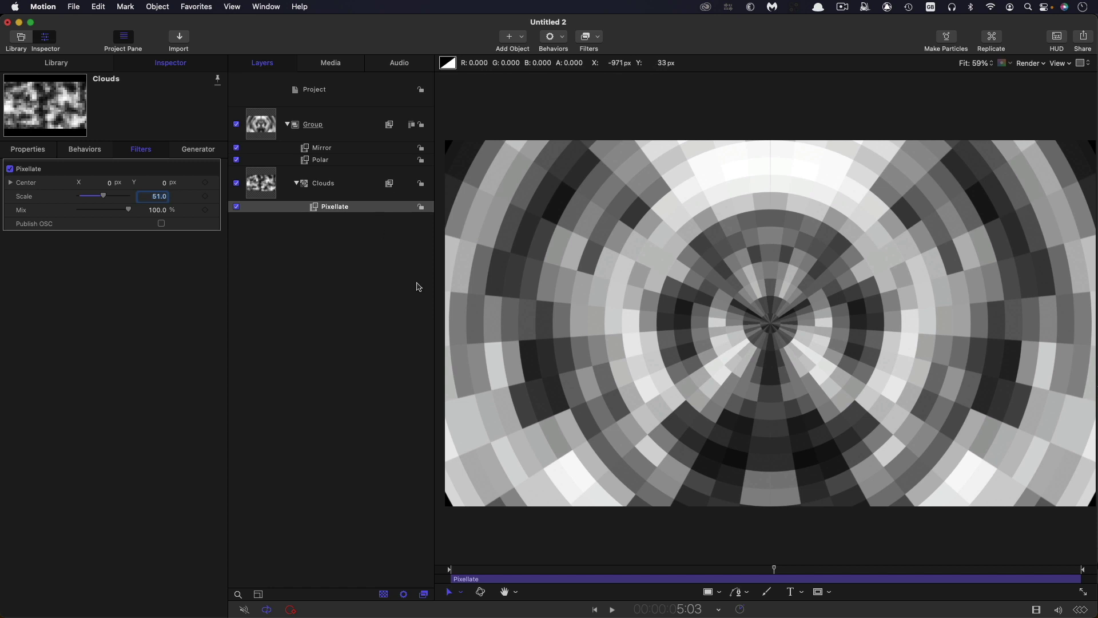
{"action": "left_click", "coordinate": [261, 122]}
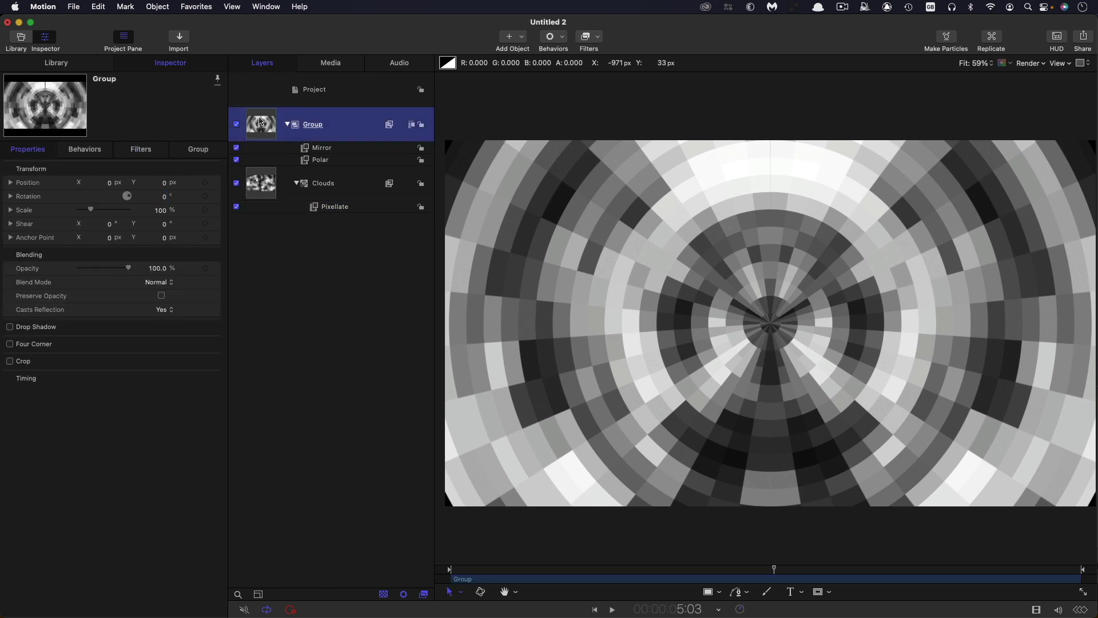
Step: Add a Zoom Blur filter with Amount 24 to the Group and play to preview
{"action": "left_click", "coordinate": [598, 36]}
{"action": "mouse_move", "coordinate": [592, 65]}
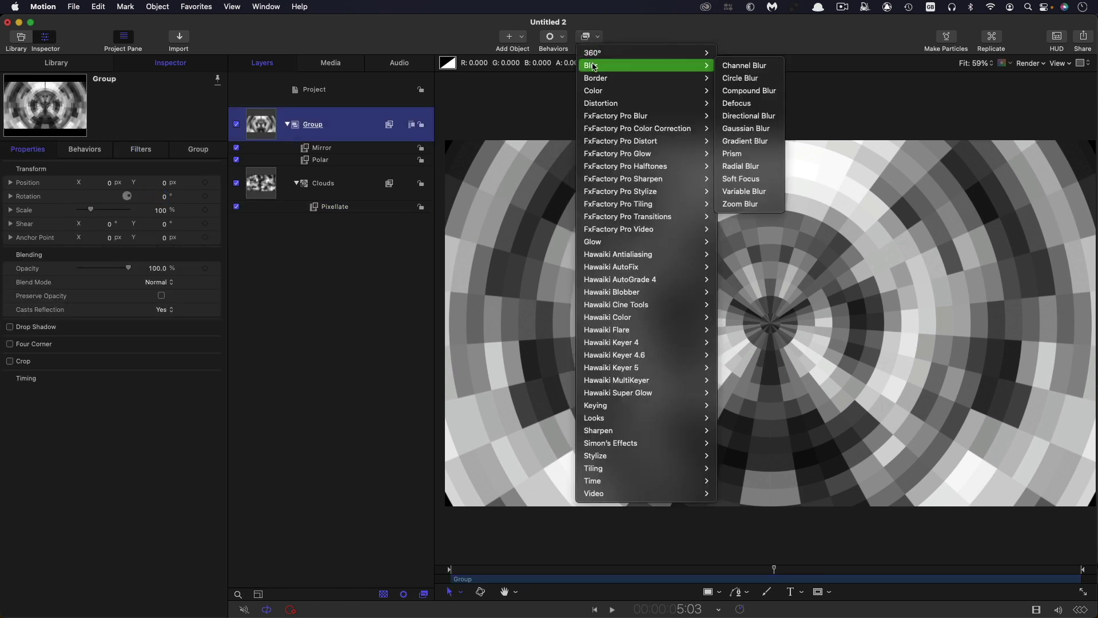
{"action": "left_click", "coordinate": [734, 209]}
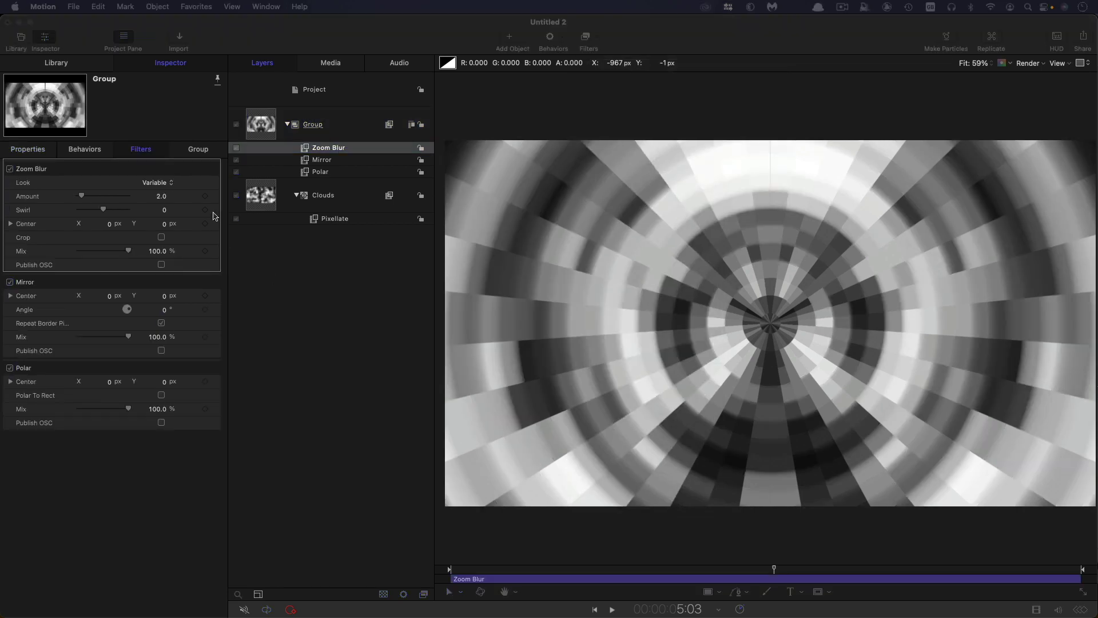
{"action": "left_click", "coordinate": [159, 198]}
{"action": "type", "text": "24"}
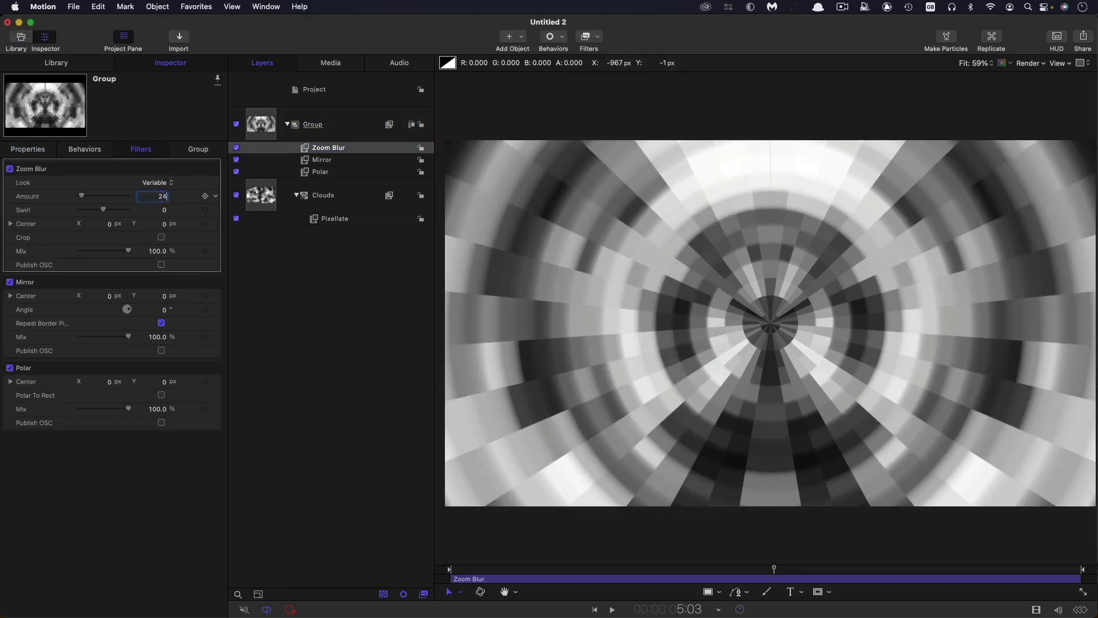
{"action": "key", "text": "Return"}
{"action": "key", "text": "space"}
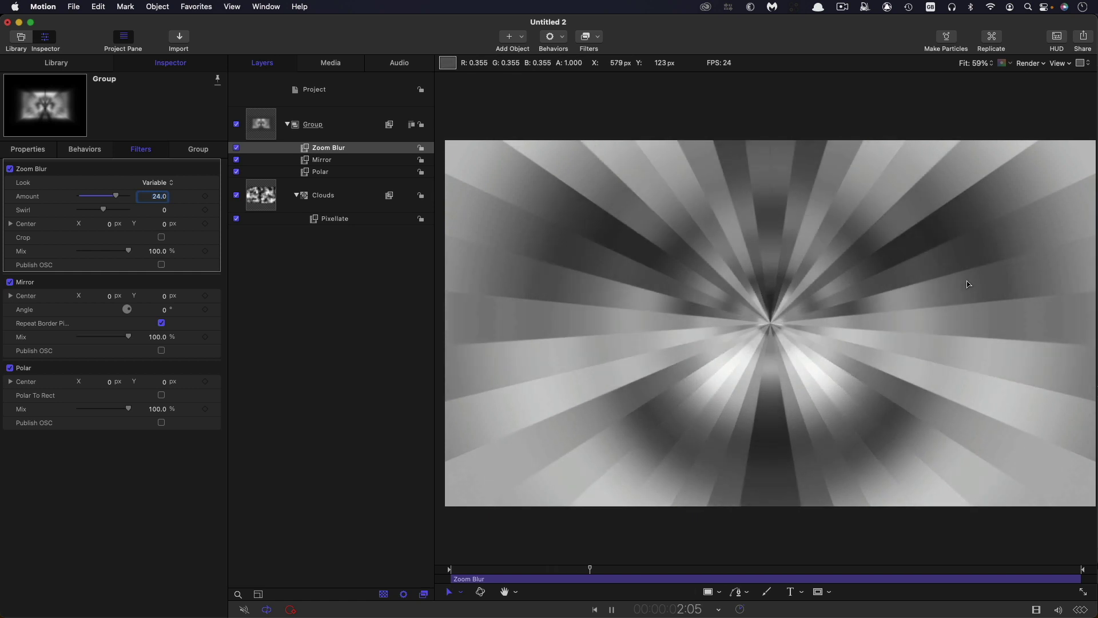
{"action": "key", "text": "space"}
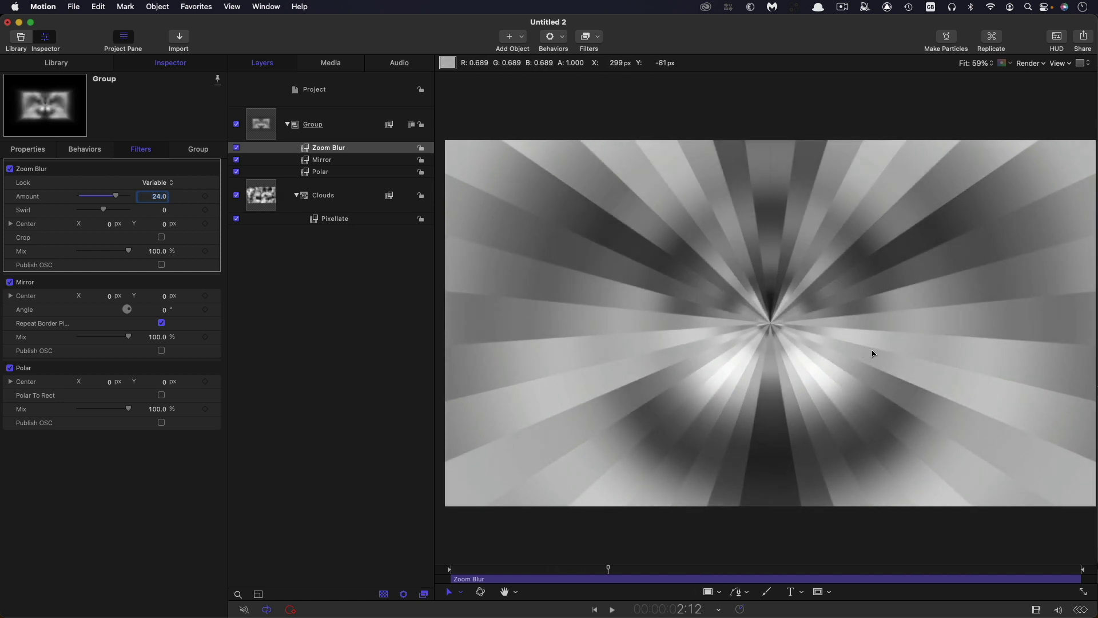
Step: Attach a Ramp behavior to the Clouds Offset Y with End Value 2.0, then preview playback
{"action": "left_click", "coordinate": [261, 197]}
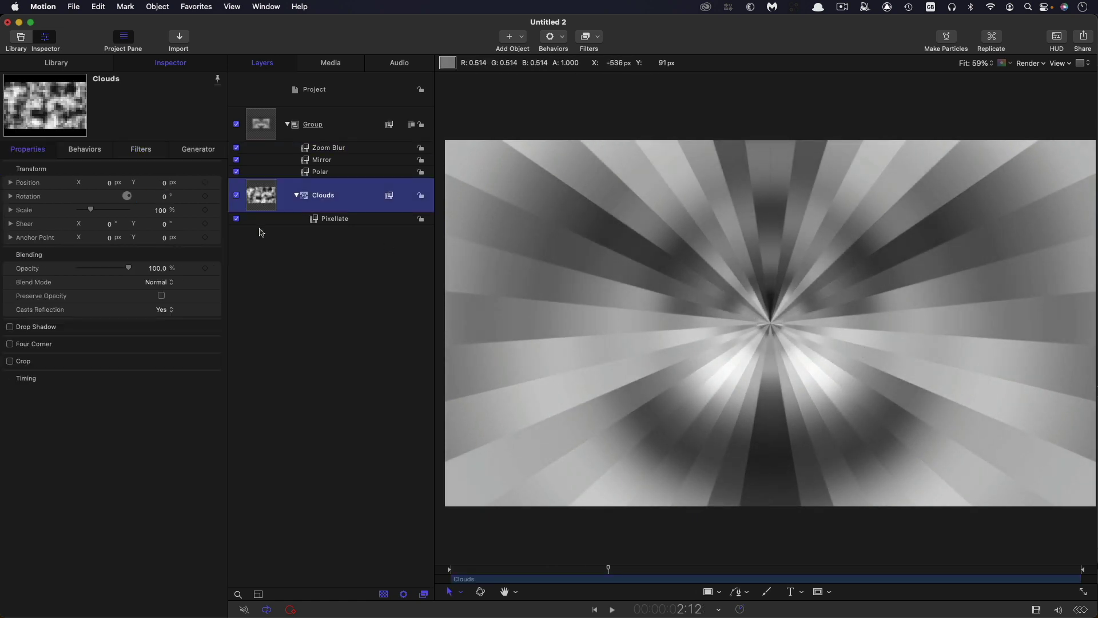
{"action": "left_click", "coordinate": [201, 149]}
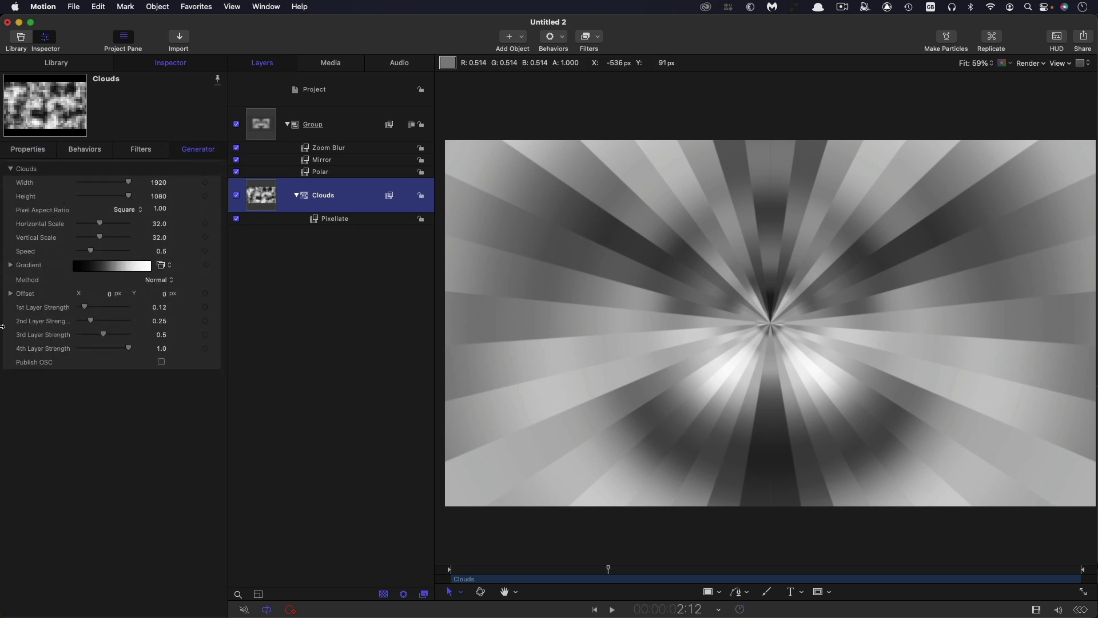
{"action": "left_click", "coordinate": [10, 293]}
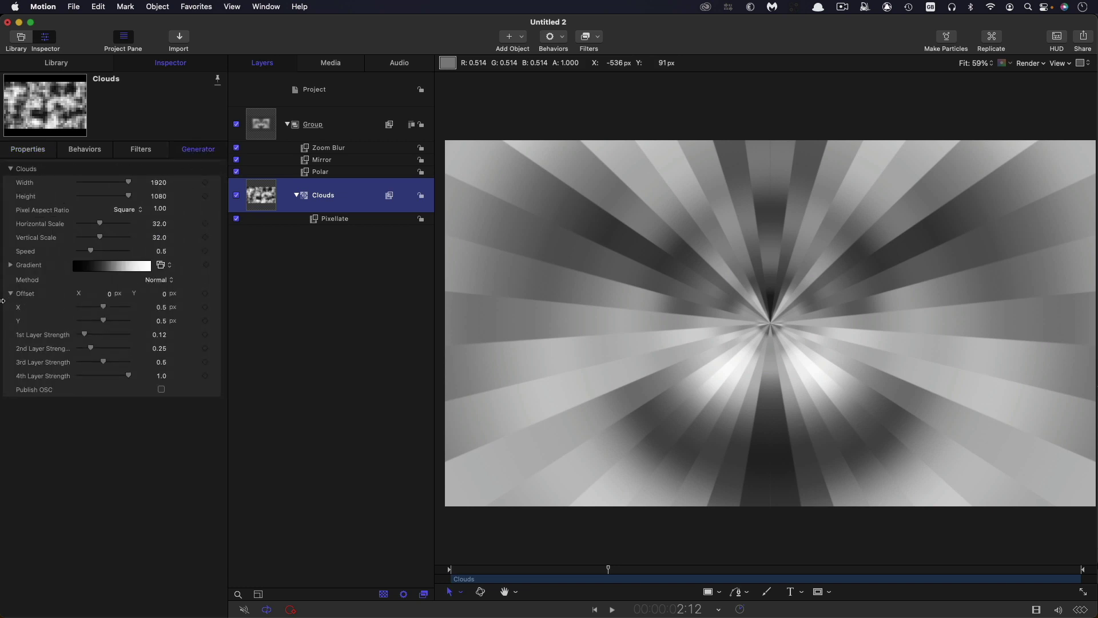
{"action": "left_click", "coordinate": [216, 320]}
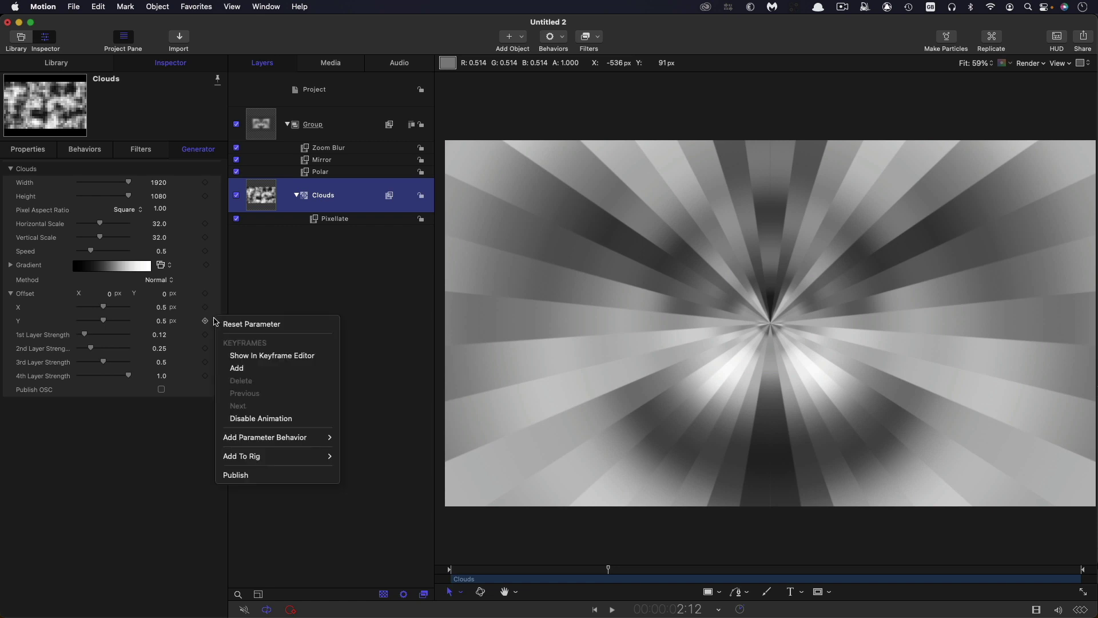
{"action": "mouse_move", "coordinate": [254, 443]}
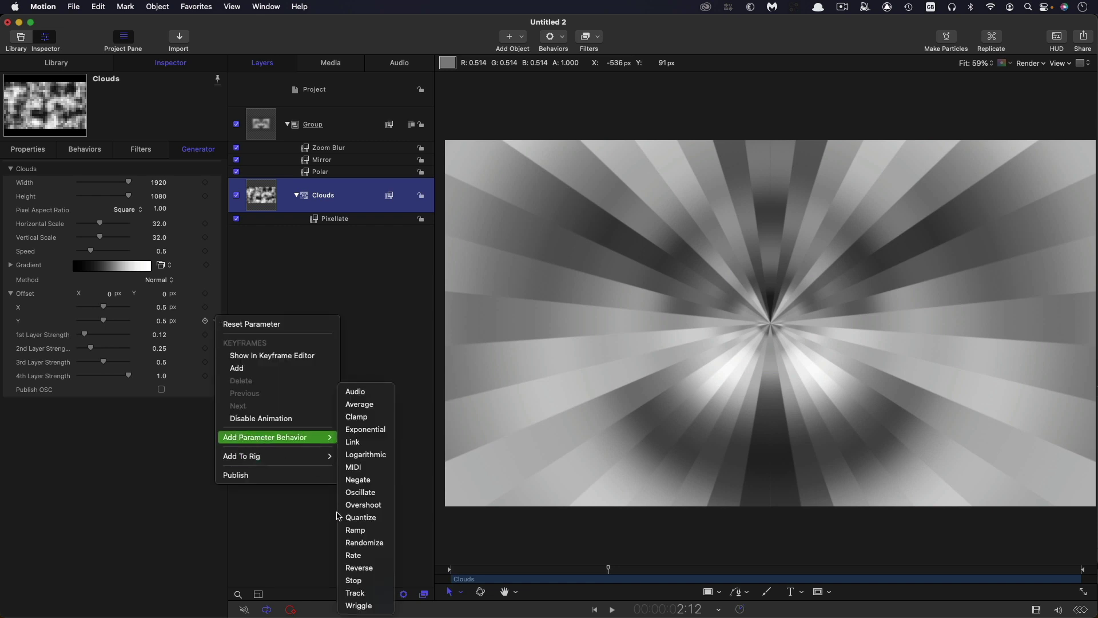
{"action": "left_click", "coordinate": [355, 530]}
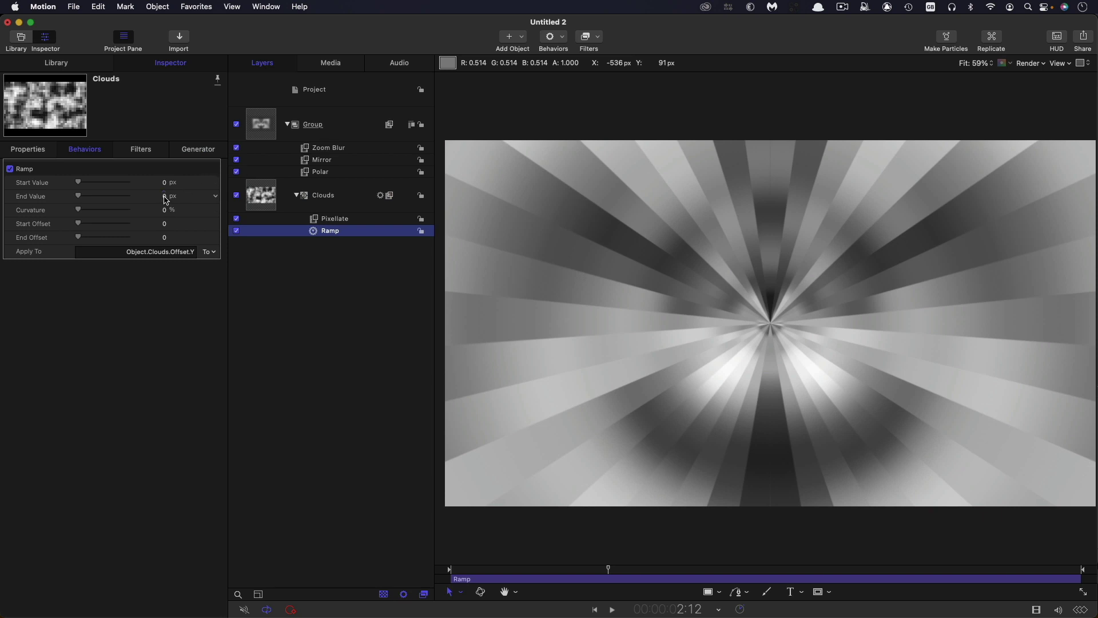
{"action": "left_click", "coordinate": [165, 196]}
{"action": "type", "text": "2"}
{"action": "key", "text": "Return"}
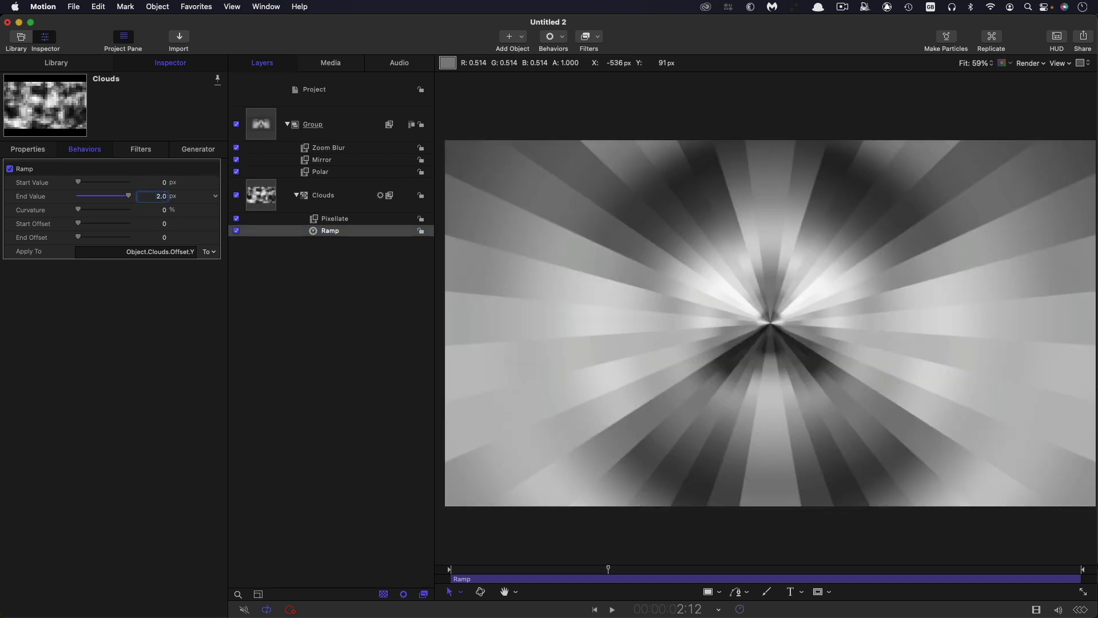
{"action": "key", "text": "space"}
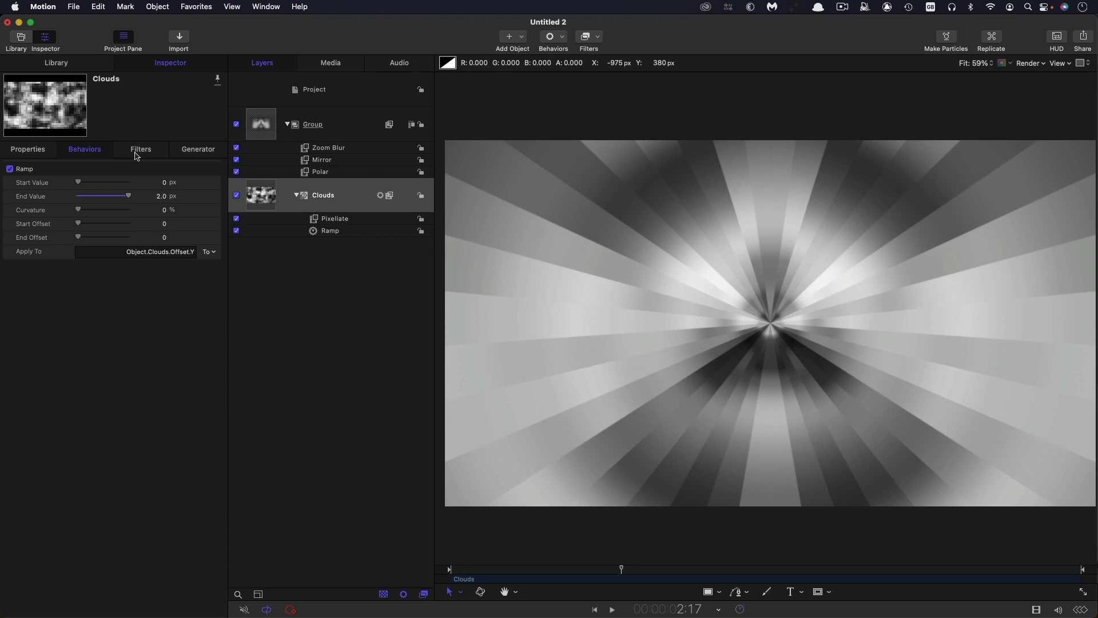
Step: Set the Clouds Horizontal Scale to 8 and Vertical Scale to 64
{"action": "left_click", "coordinate": [265, 199]}
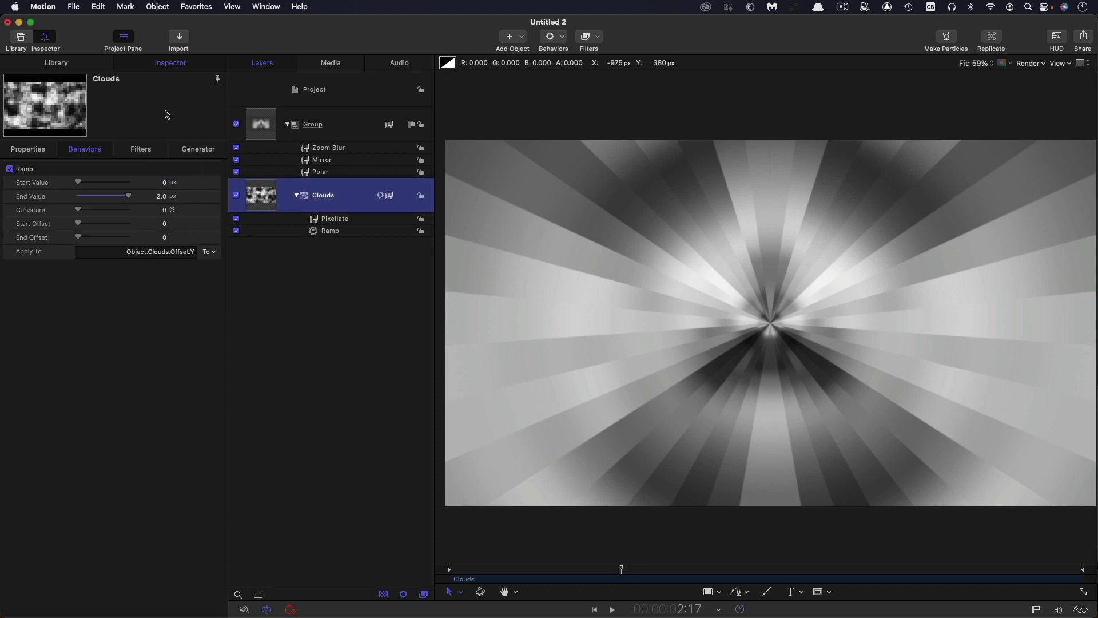
{"action": "left_click", "coordinate": [211, 151]}
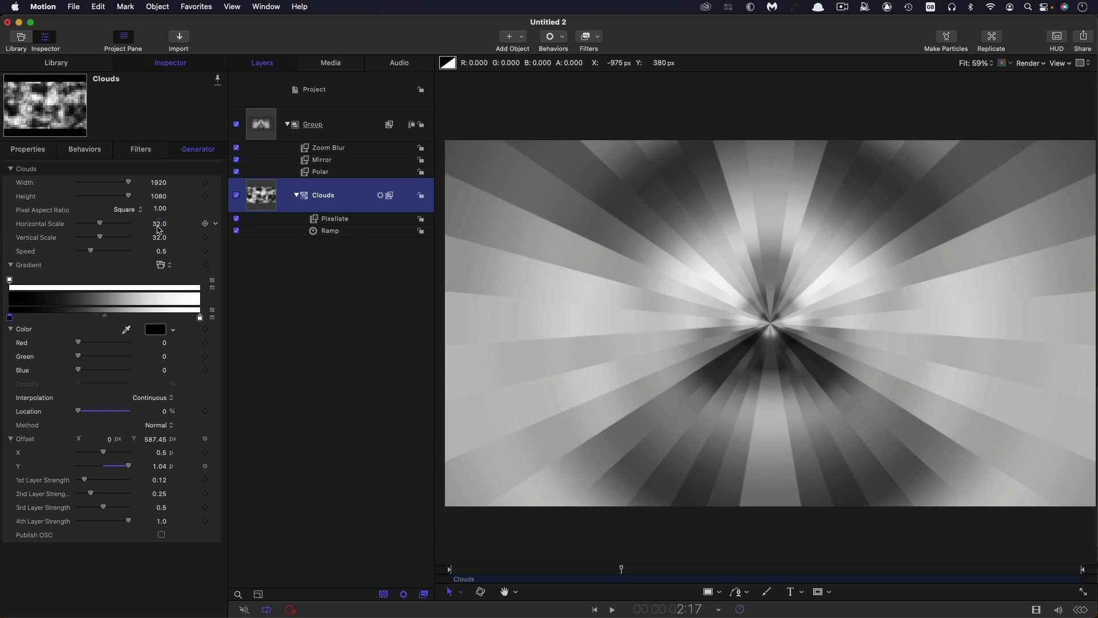
{"action": "left_click", "coordinate": [159, 223]}
{"action": "type", "text": "8"}
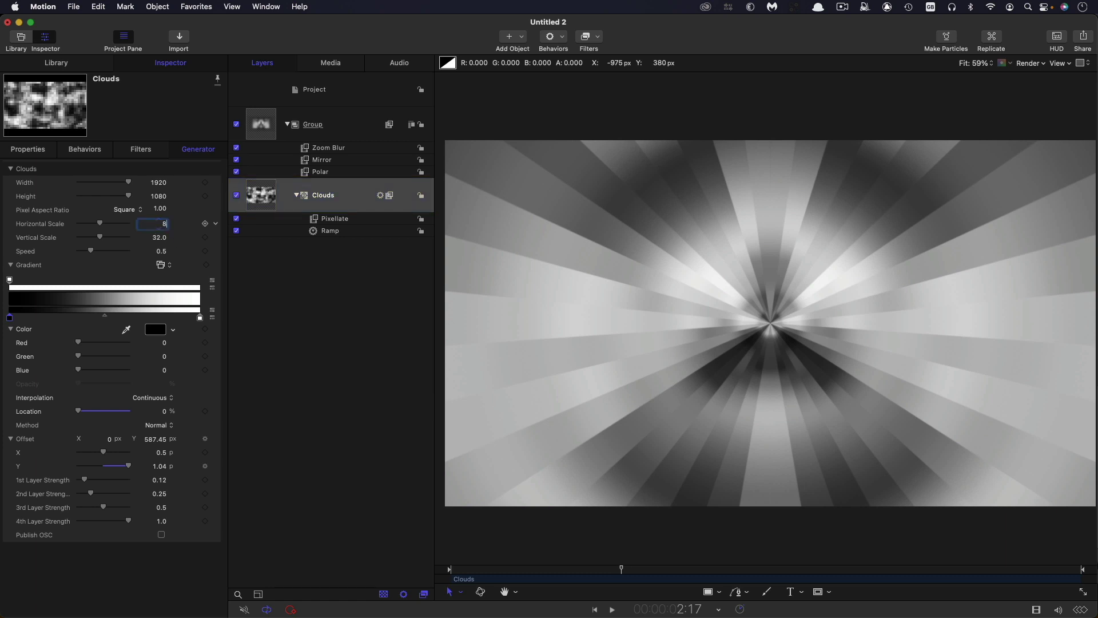
{"action": "key", "text": "Tab"}
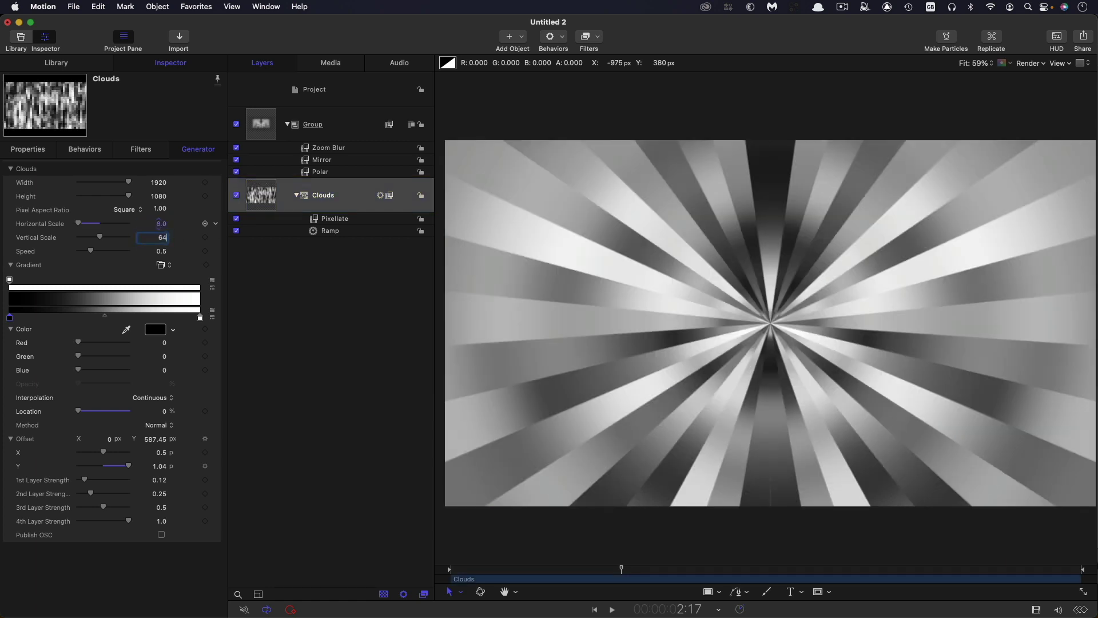
{"action": "key", "text": "Return"}
{"action": "key", "text": "space"}
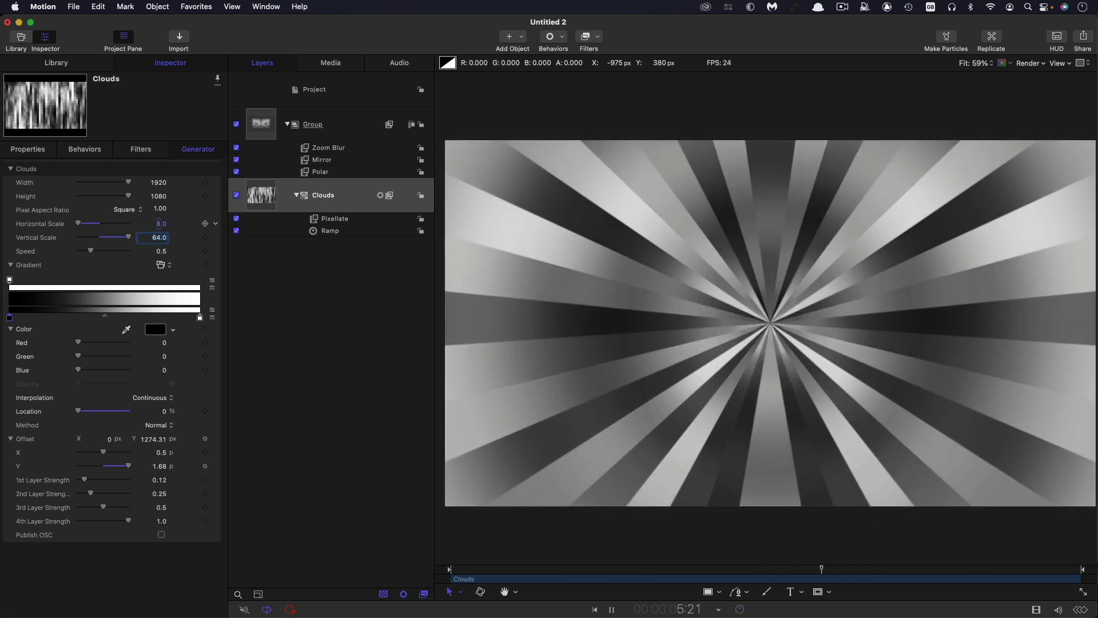
{"action": "key", "text": "space"}
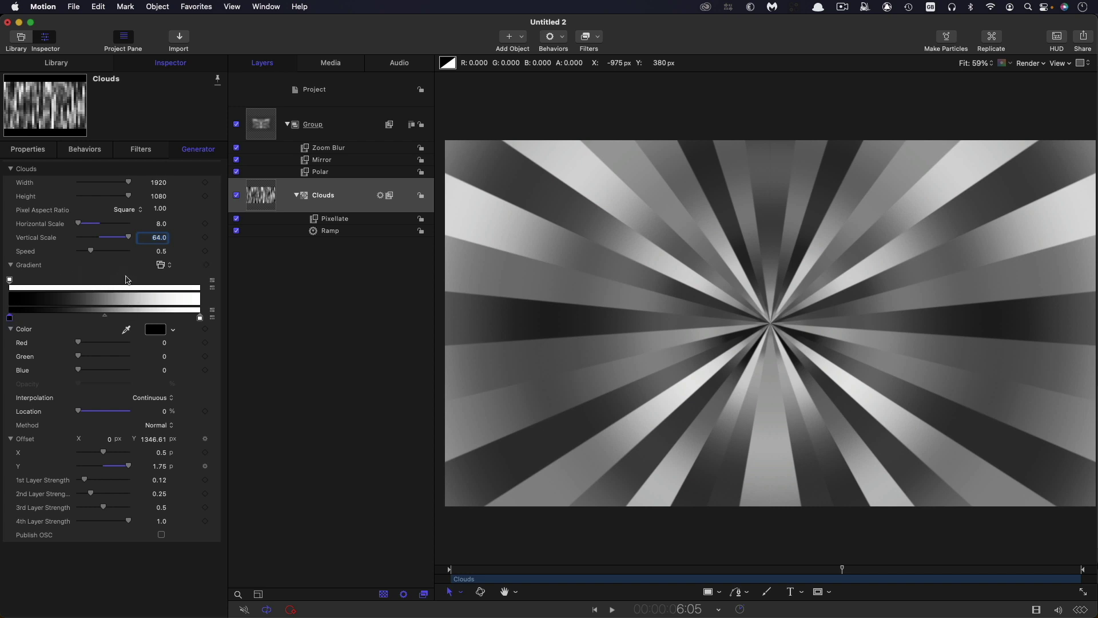
Step: Move the Clouds gradient's black stop to about 31.43% to darken the rays
{"action": "left_click", "coordinate": [10, 266]}
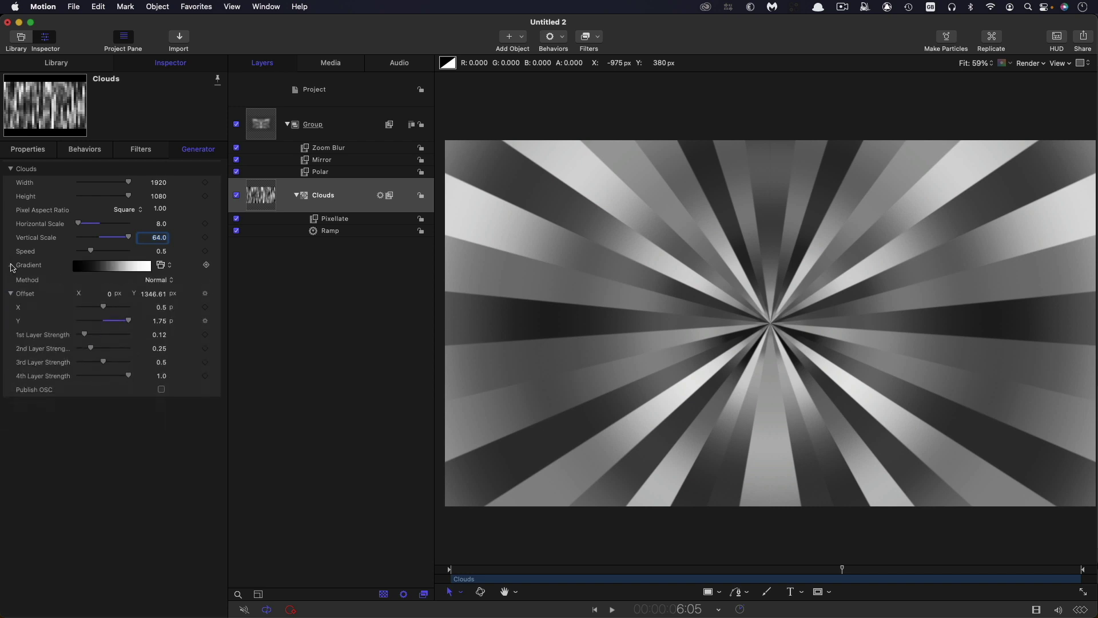
{"action": "left_click", "coordinate": [11, 267]}
{"action": "left_click_drag", "start_coordinate": [9, 318], "coordinate": [72, 328]}
{"action": "key", "text": "space"}
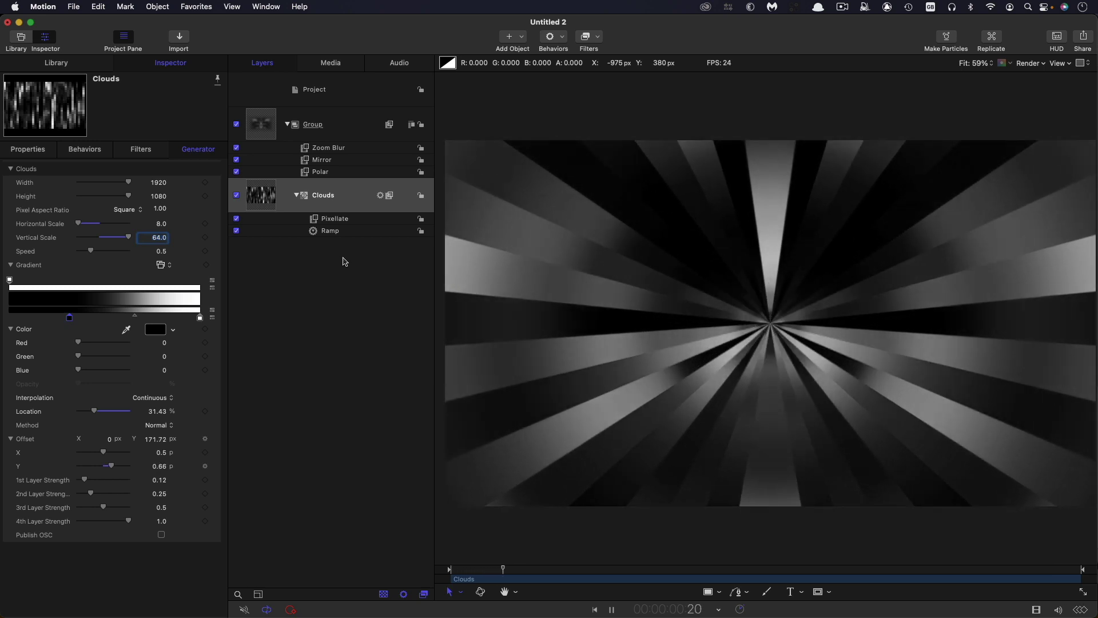
Step: Adjust the Clouds Pixellate Scale to 33, toggling the filter off and on to compare
{"action": "key", "text": "space"}
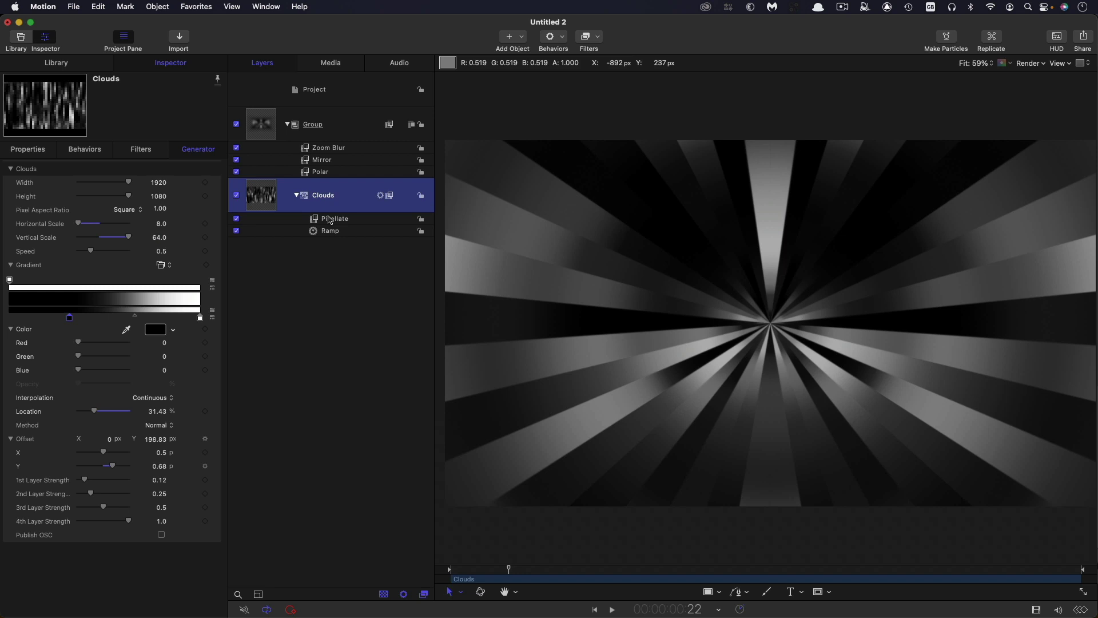
{"action": "left_click", "coordinate": [331, 219]}
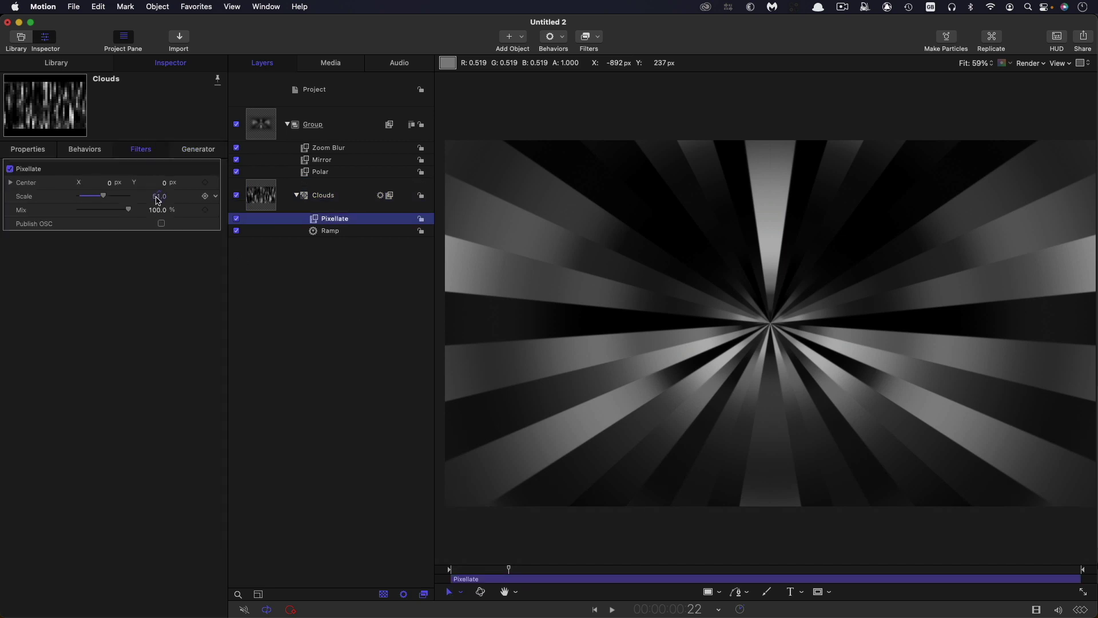
{"action": "left_click_drag", "start_coordinate": [158, 200], "coordinate": [107, 200]}
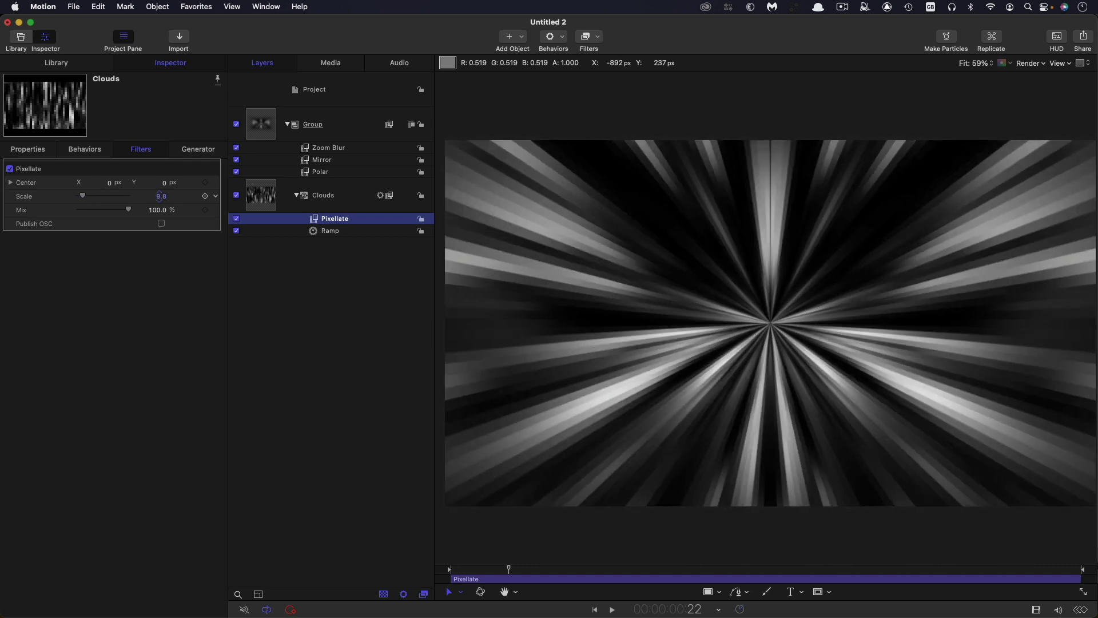
{"action": "left_click_drag", "start_coordinate": [160, 196], "coordinate": [159, 194]}
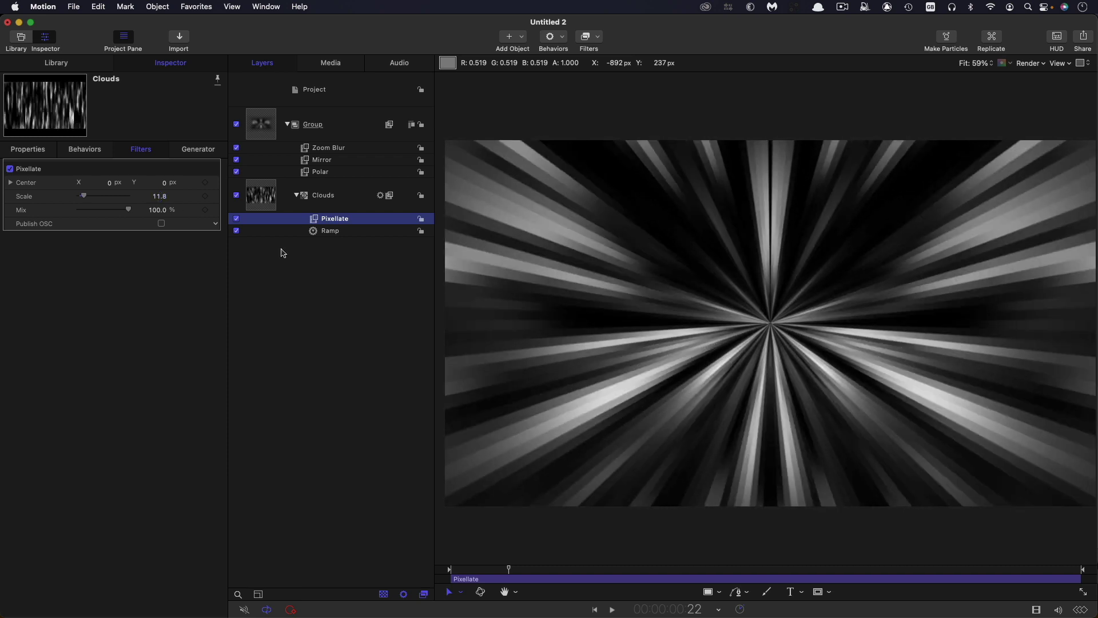
{"action": "left_click", "coordinate": [237, 220]}
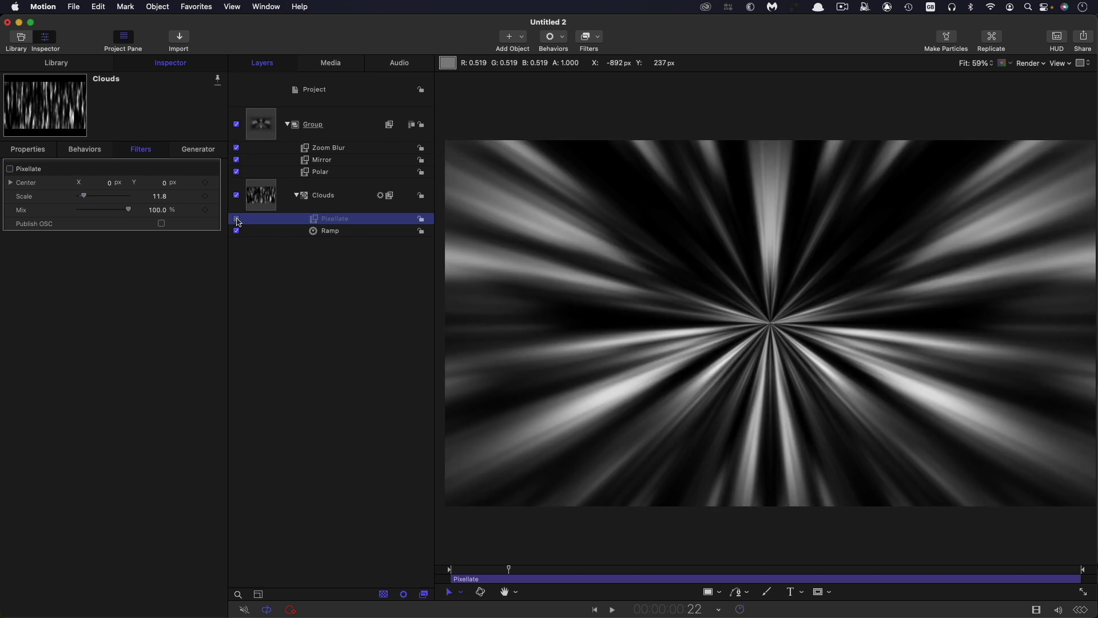
{"action": "left_click", "coordinate": [236, 220]}
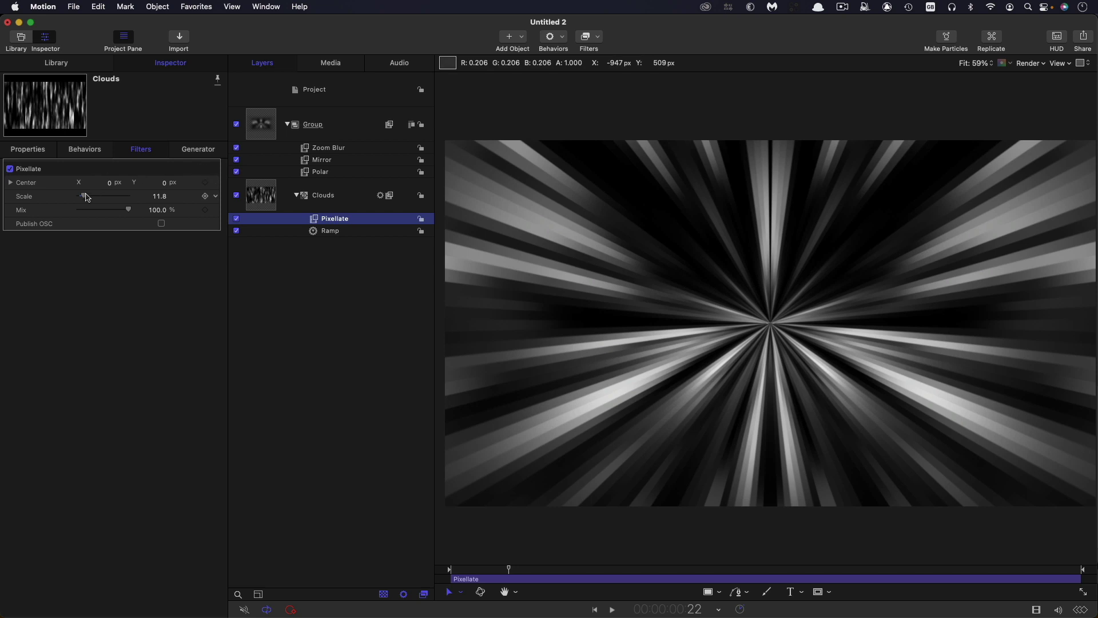
{"action": "left_click_drag", "start_coordinate": [84, 197], "coordinate": [97, 199]}
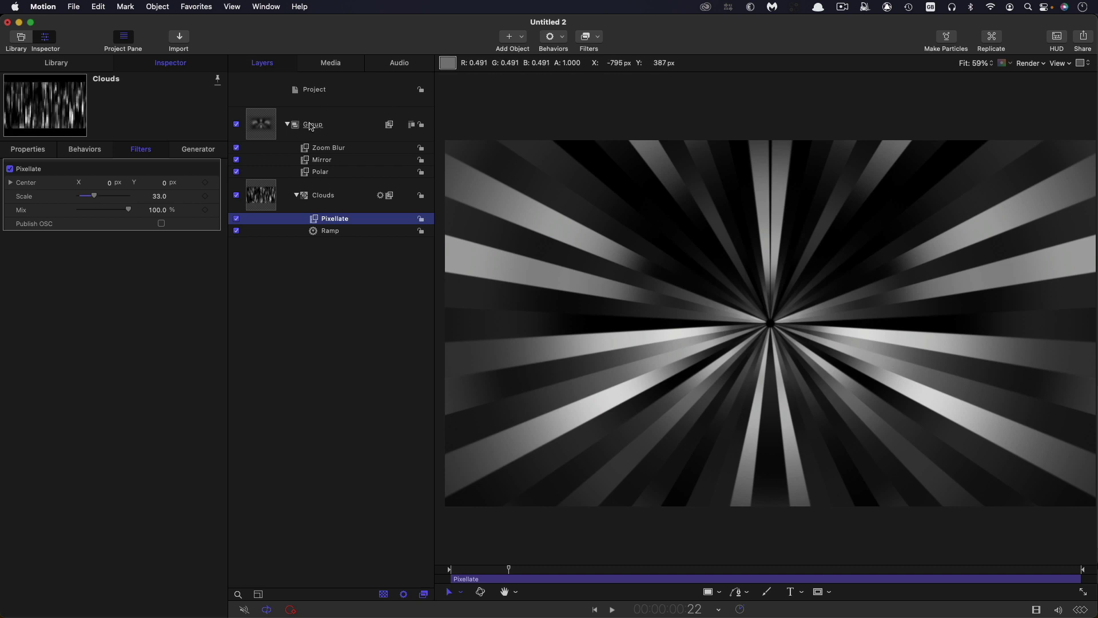
Step: Add a new Group 1 and draw a small circle at the canvas centre
{"action": "left_click", "coordinate": [332, 93]}
{"action": "key", "text": "super+shift+n"}
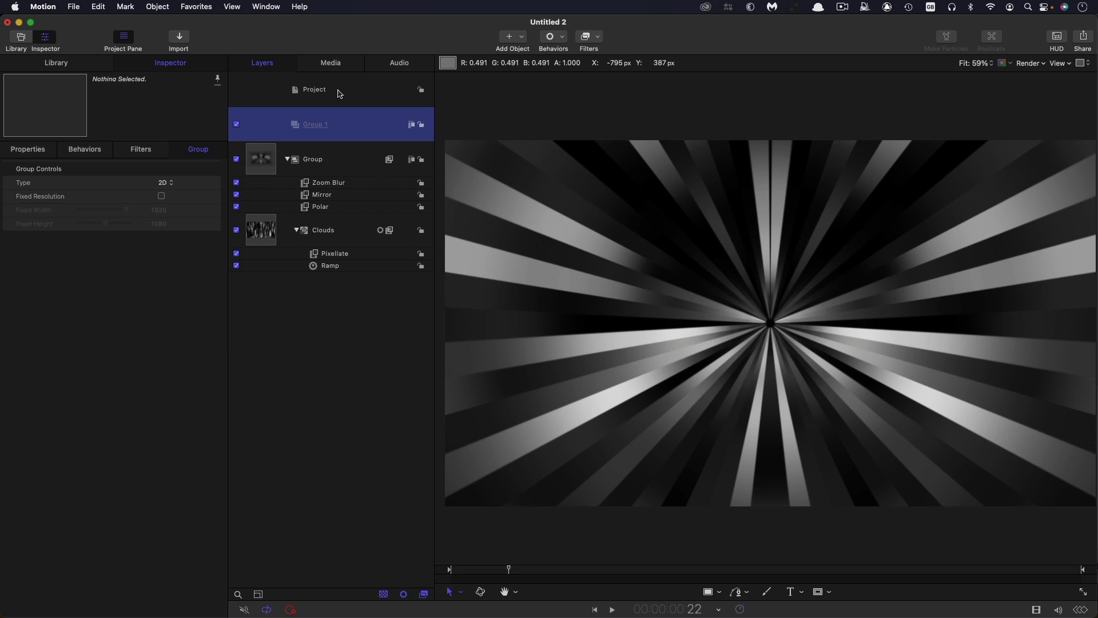
{"action": "left_click", "coordinate": [719, 592]}
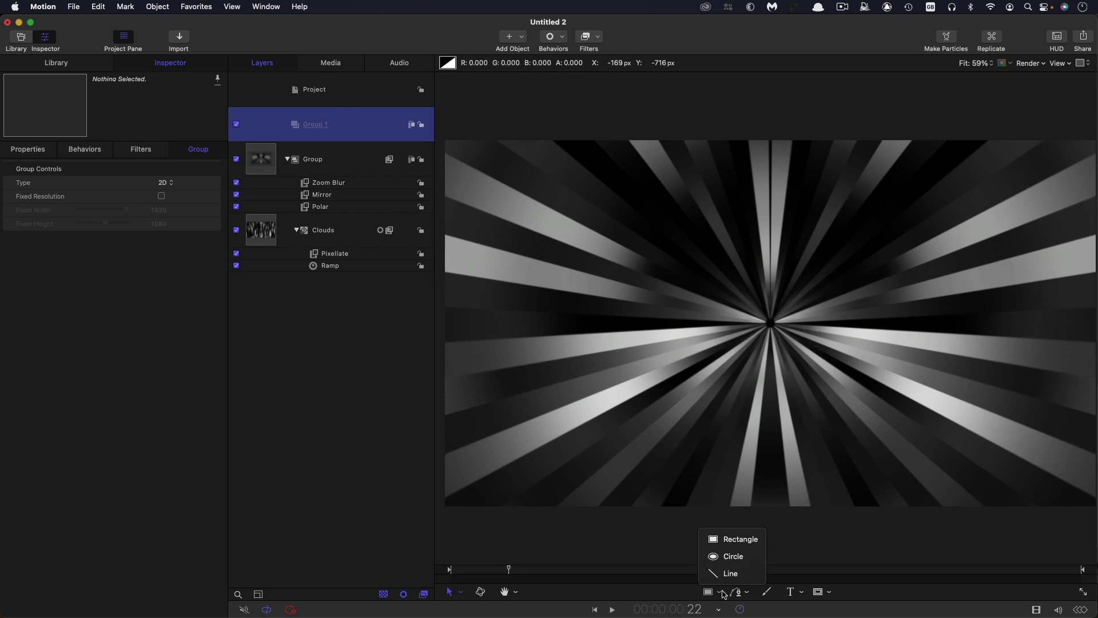
{"action": "left_click", "coordinate": [731, 556]}
{"action": "left_click_drag", "start_coordinate": [758, 311], "coordinate": [782, 337]}
Step: Feather the circle's edge to 51 and preview the soft core
{"action": "left_click", "coordinate": [32, 150]}
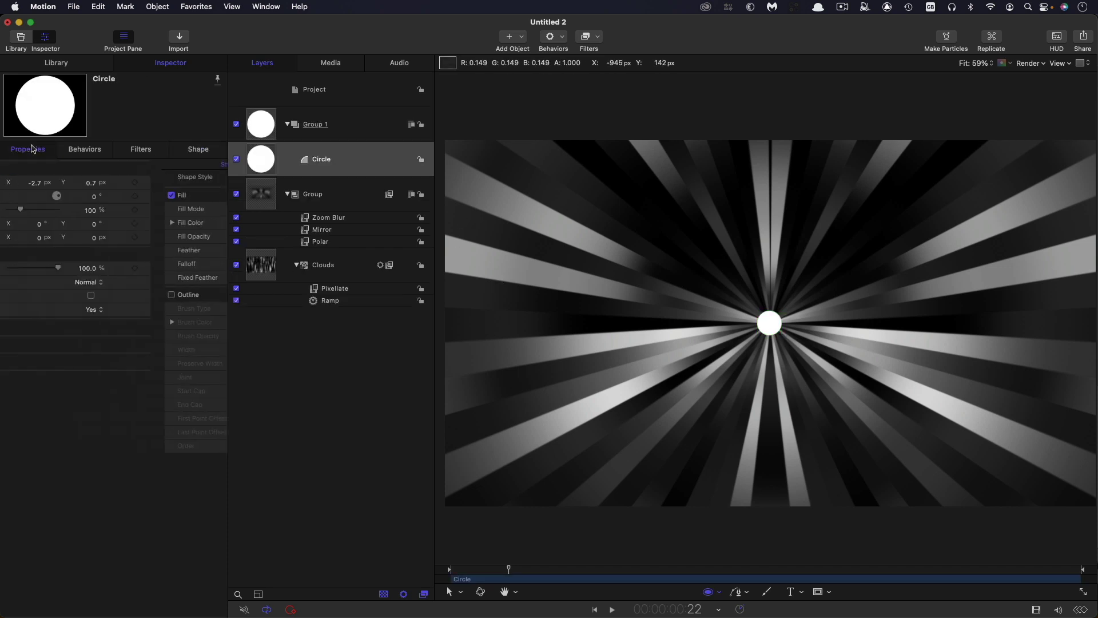
{"action": "right_click", "coordinate": [127, 171]}
{"action": "key", "text": "Escape"}
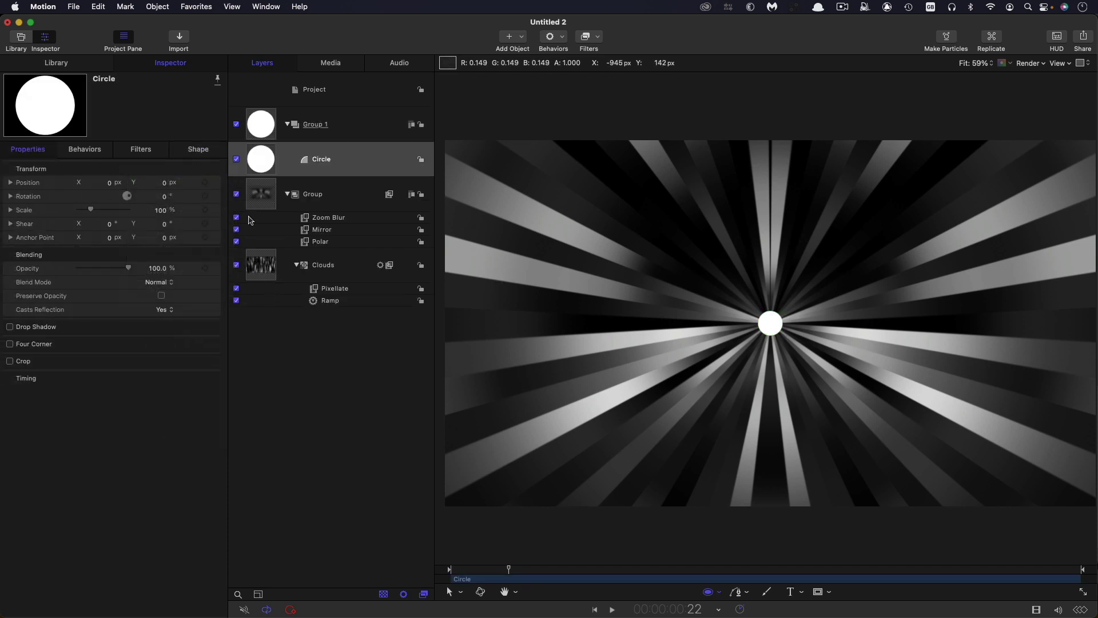
{"action": "left_click", "coordinate": [206, 151]}
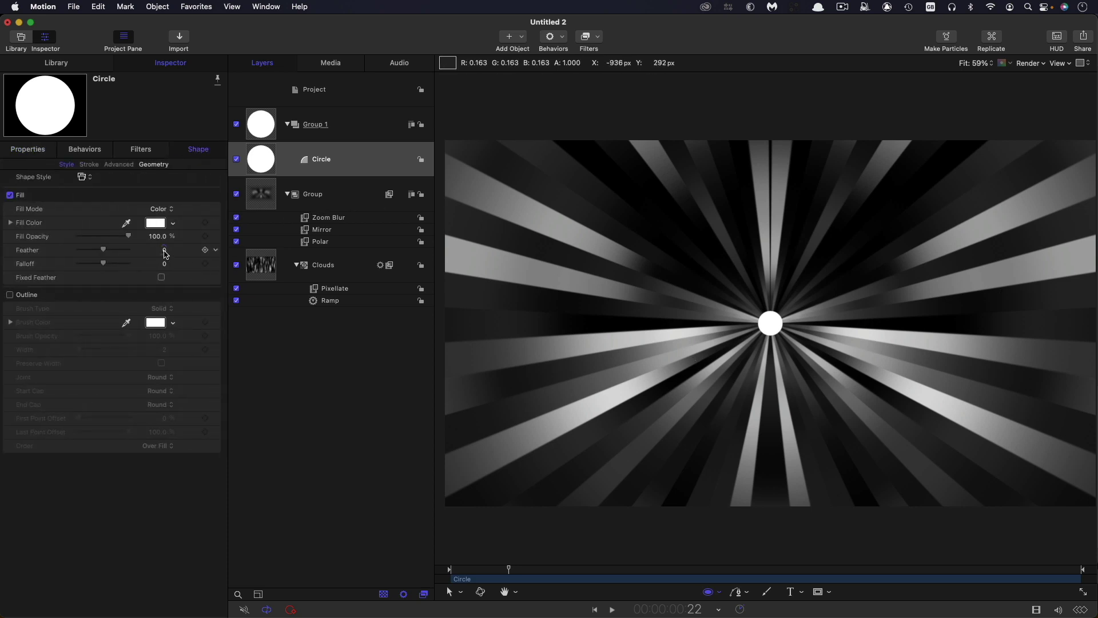
{"action": "left_click_drag", "start_coordinate": [165, 254], "coordinate": [194, 254]}
{"action": "key", "text": "space"}
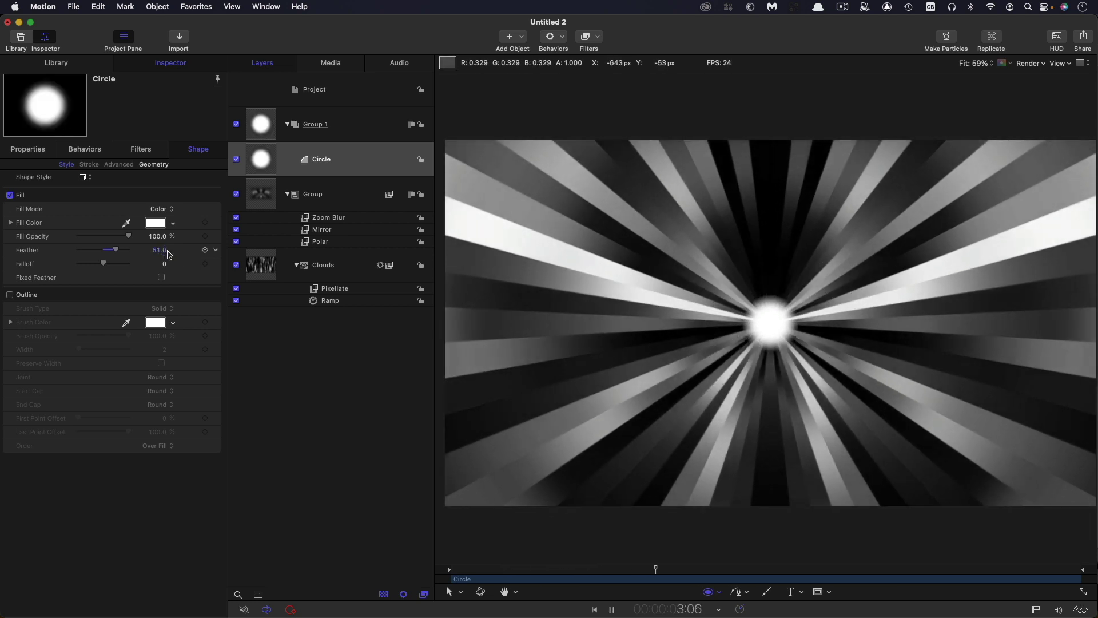
{"action": "key", "text": "space"}
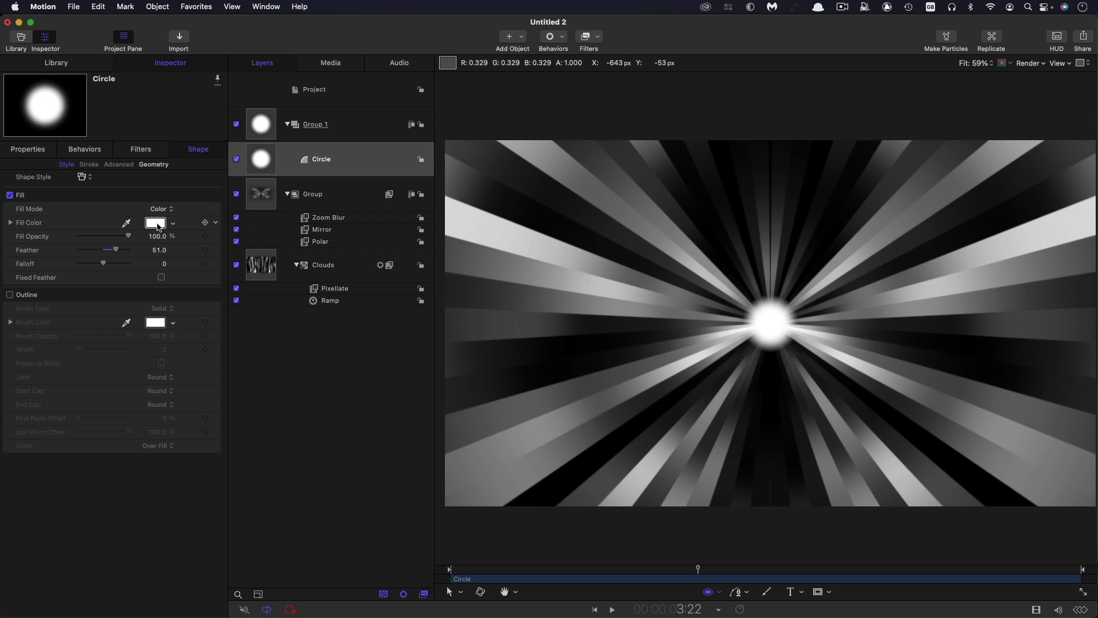
Step: Set the circle's fill colour to black and preview the dark core
{"action": "key", "text": "super+shift+c"}
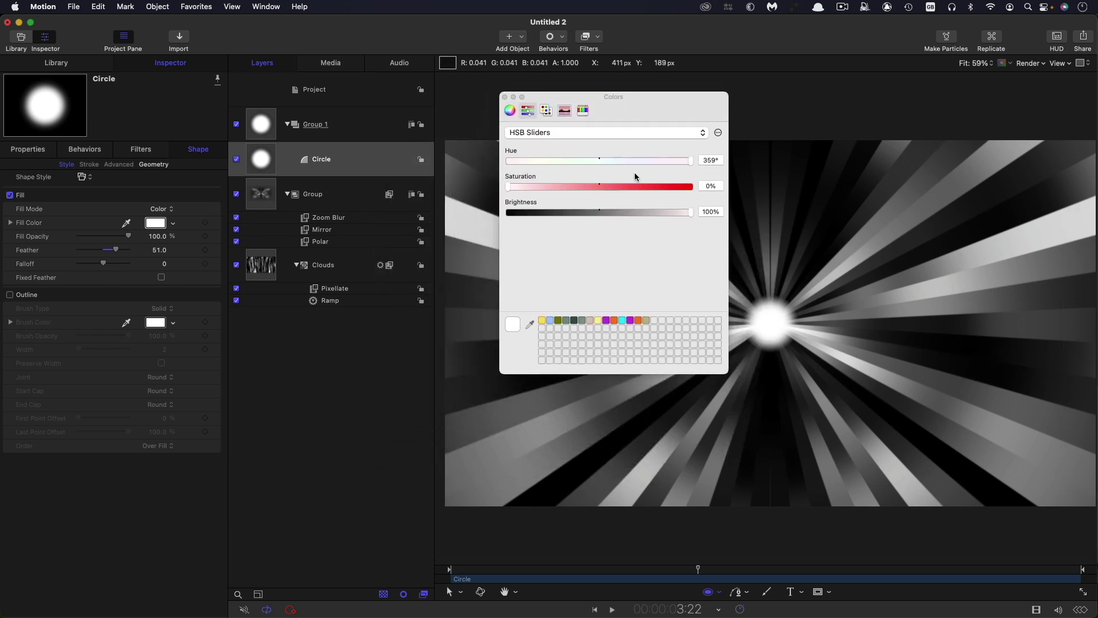
{"action": "left_click_drag", "start_coordinate": [690, 212], "coordinate": [506, 212]}
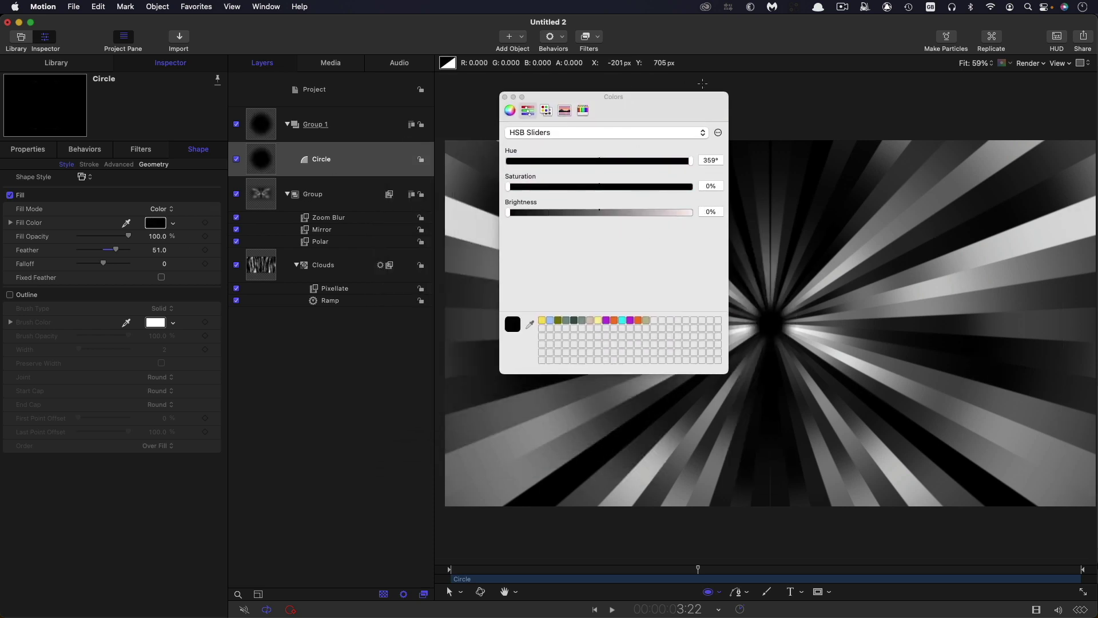
{"action": "left_click_drag", "start_coordinate": [677, 105], "coordinate": [676, 106]}
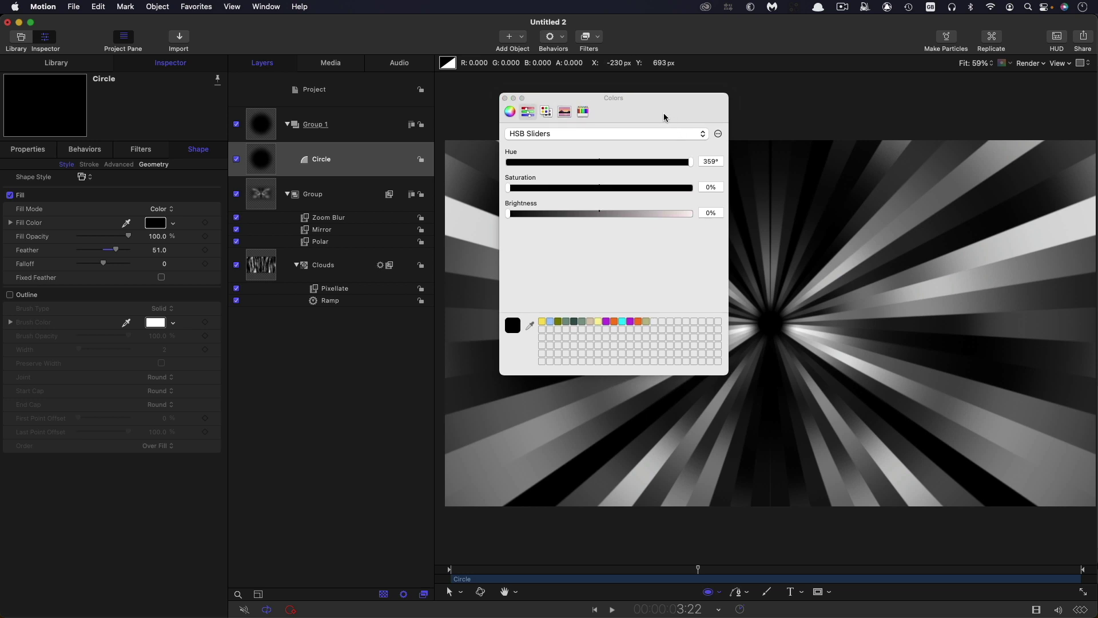
{"action": "left_click", "coordinate": [505, 99]}
{"action": "key", "text": "space"}
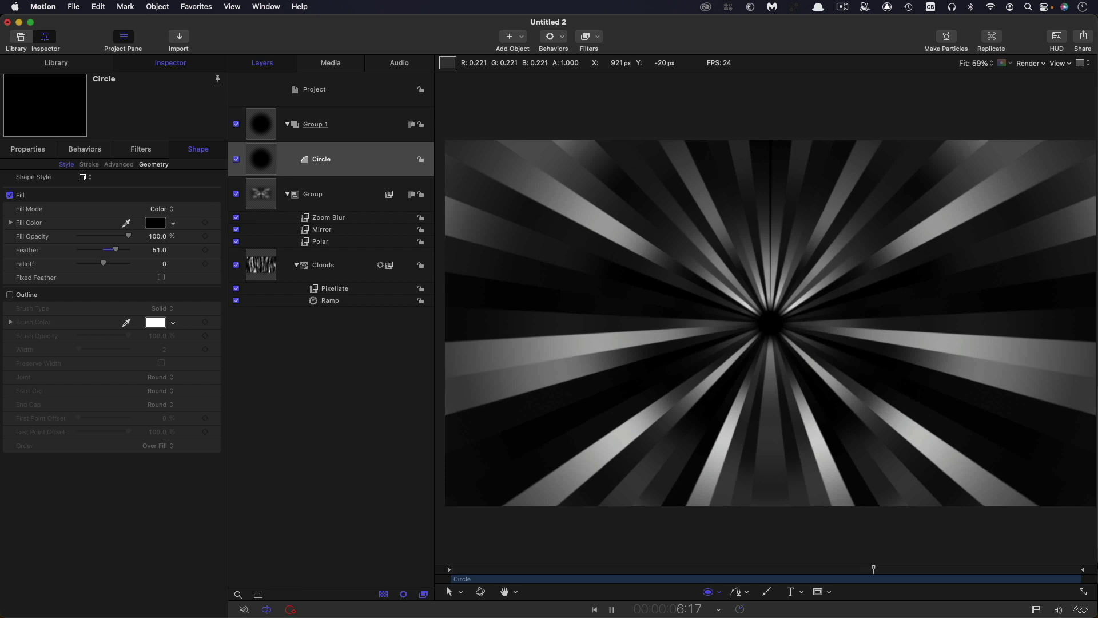
{"action": "key", "text": "space"}
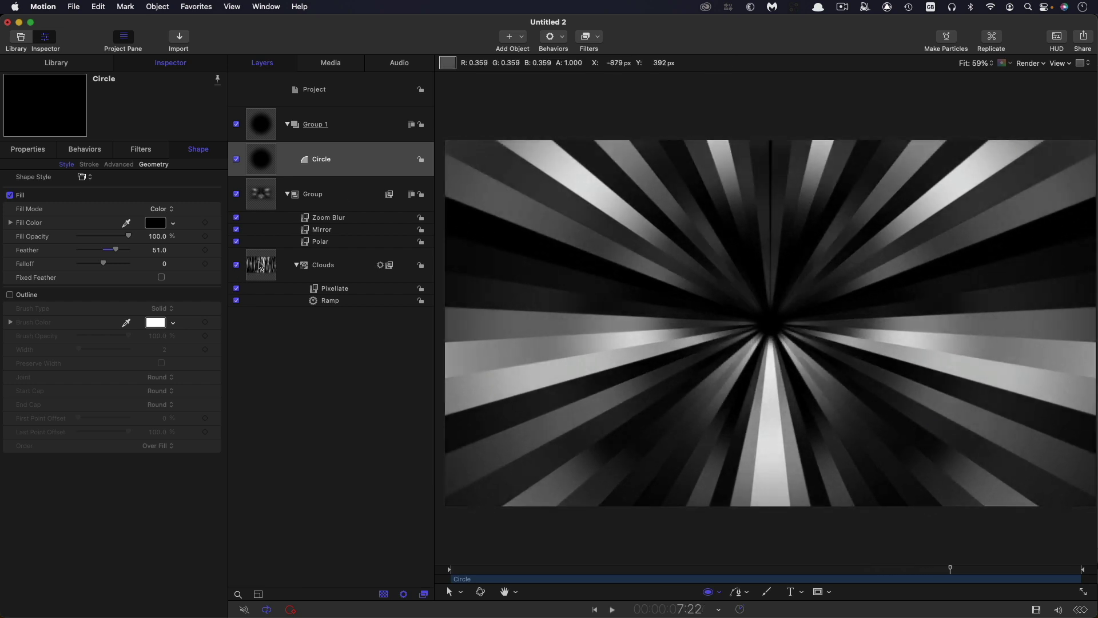
{"action": "left_click", "coordinate": [261, 265]}
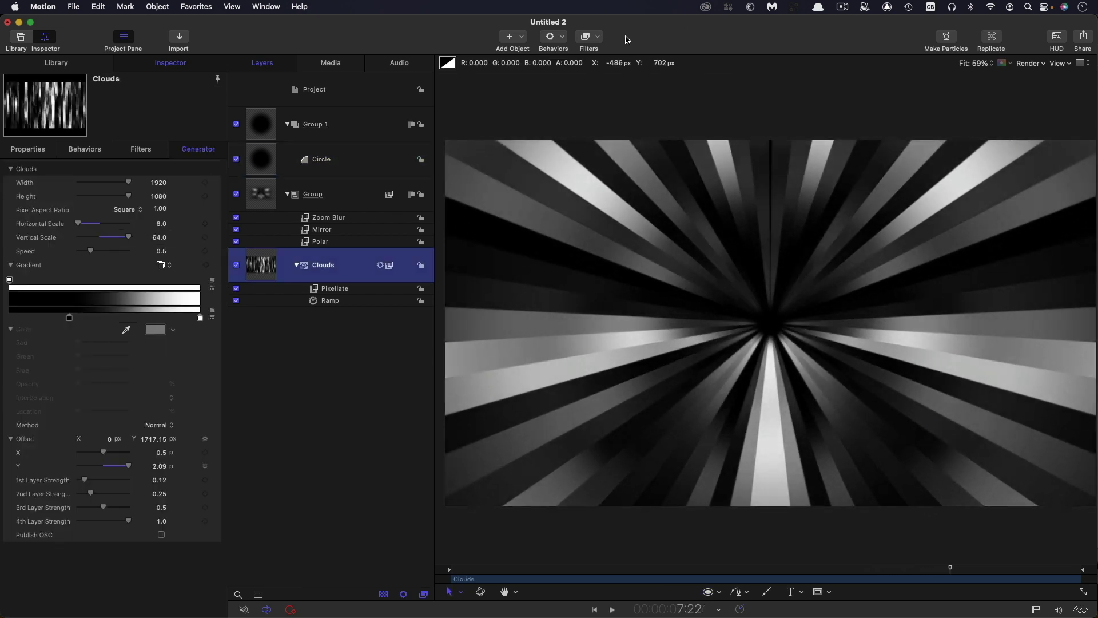
Step: Add a Levels filter to Clouds and lower the Red channel's output white handle
{"action": "left_click", "coordinate": [589, 36]}
{"action": "mouse_move", "coordinate": [598, 92]}
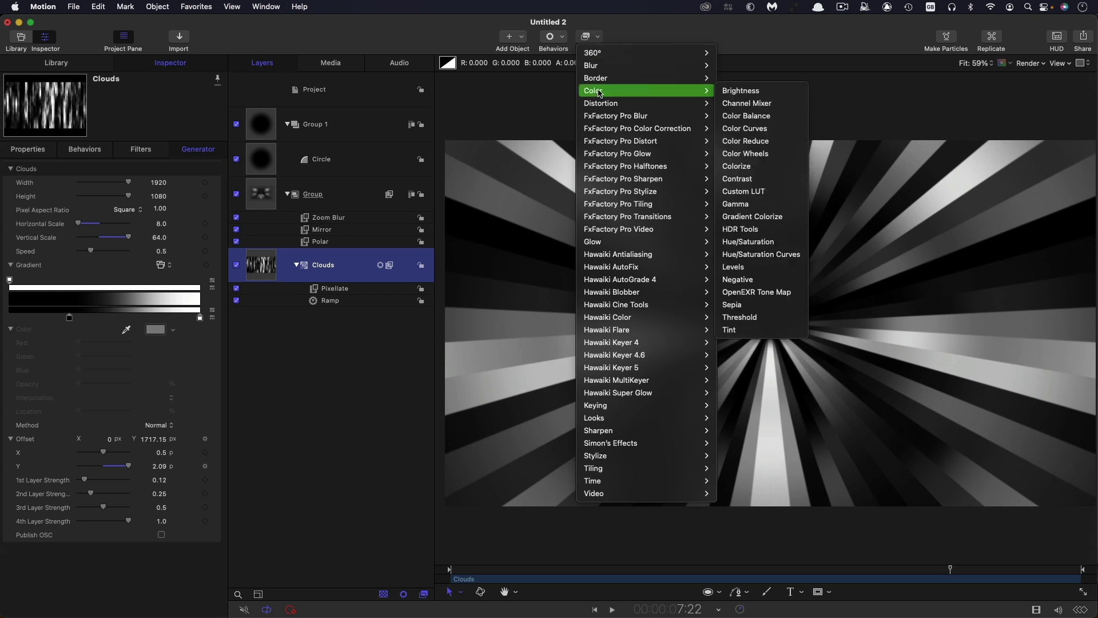
{"action": "left_click", "coordinate": [762, 266]}
{"action": "left_click", "coordinate": [157, 186]}
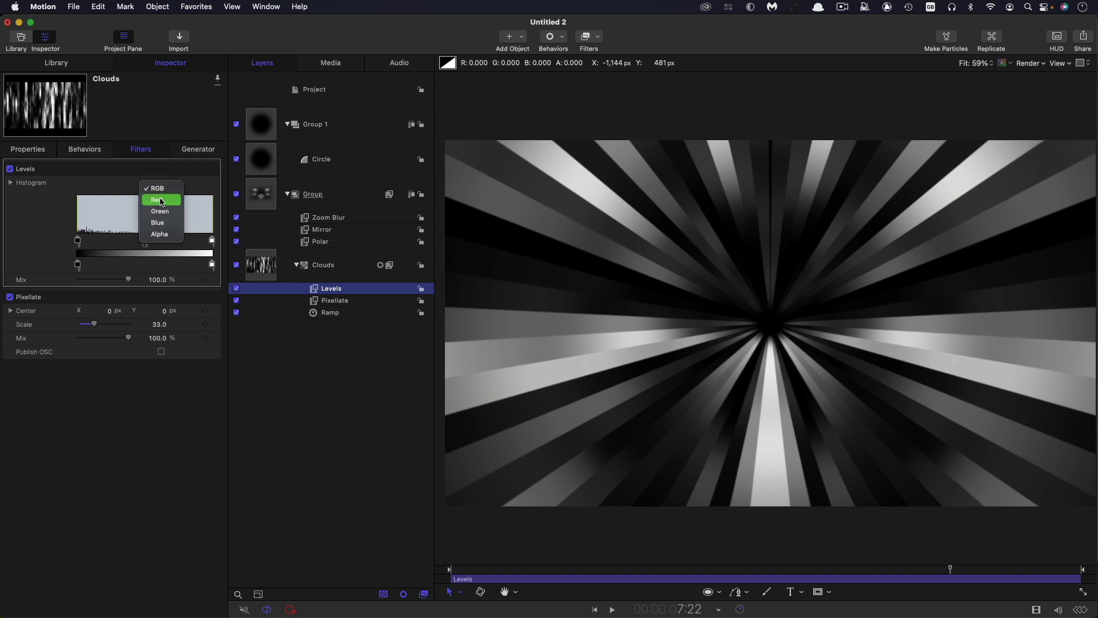
{"action": "left_click", "coordinate": [161, 200]}
{"action": "left_click_drag", "start_coordinate": [214, 268], "coordinate": [101, 270]}
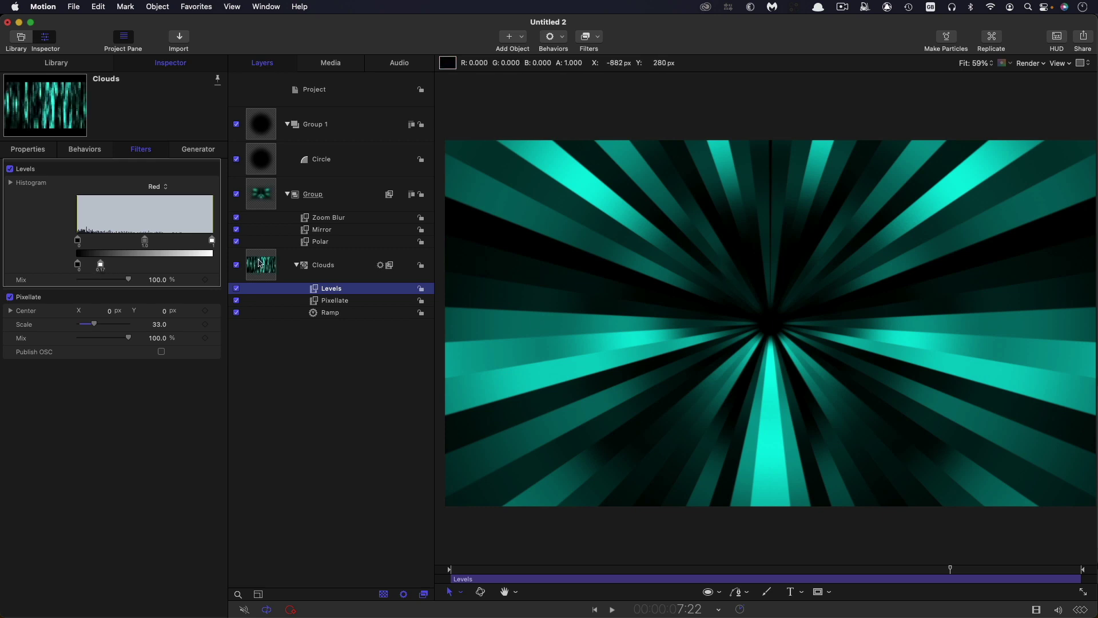
{"action": "left_click", "coordinate": [259, 277]}
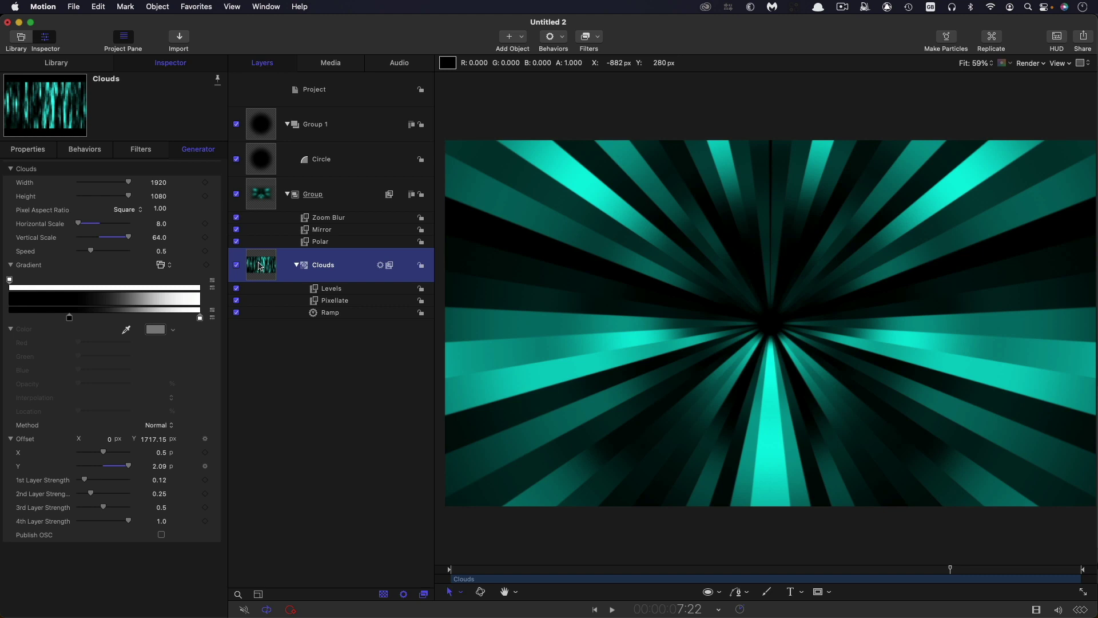
Step: Duplicate the Clouds layer and set the Clouds copy's Blend Mode to Add
{"action": "right_click", "coordinate": [259, 266]}
{"action": "left_click", "coordinate": [303, 306]}
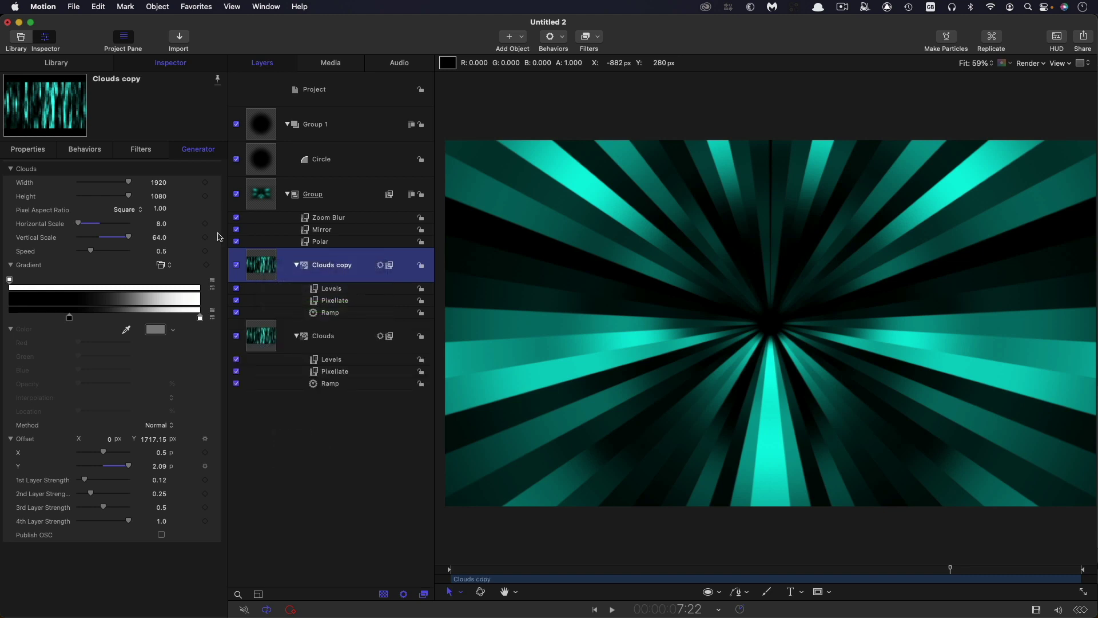
{"action": "left_click", "coordinate": [30, 149]}
{"action": "left_click", "coordinate": [164, 284]}
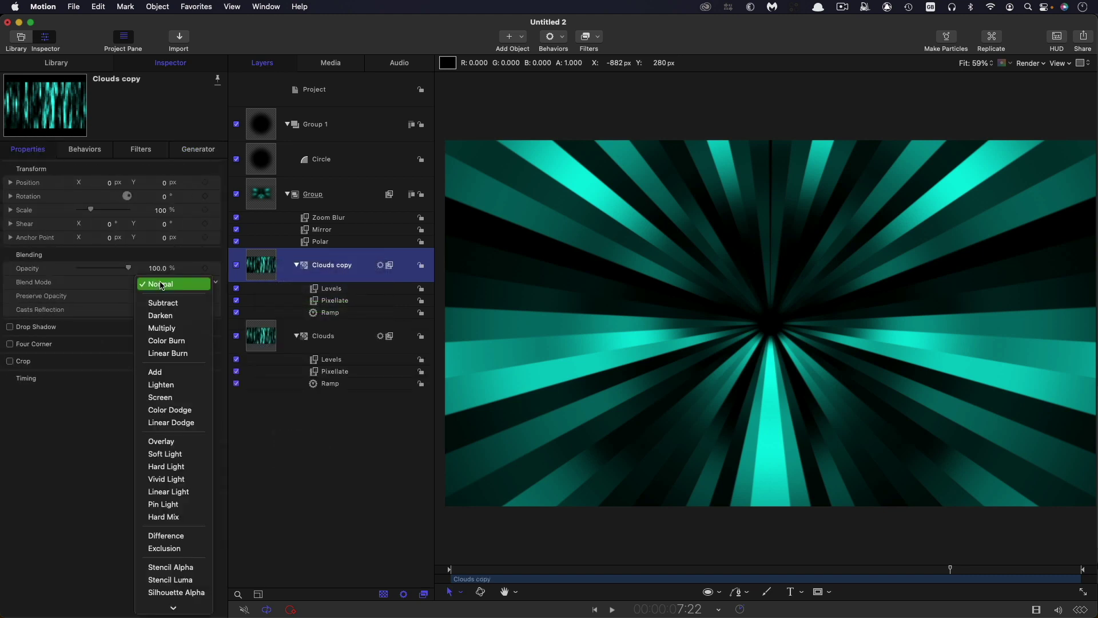
{"action": "left_click", "coordinate": [161, 372]}
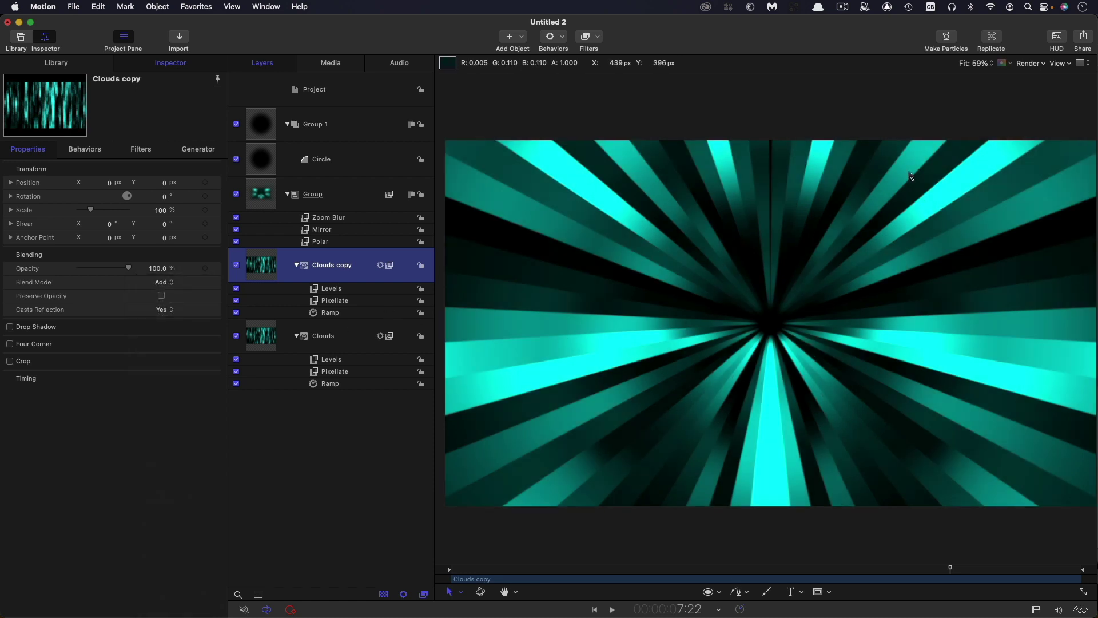
Step: Set the copy's Ramp Start Value to 2.0 and End Value to 4.0
{"action": "left_click", "coordinate": [207, 150]}
{"action": "left_click", "coordinate": [85, 150]}
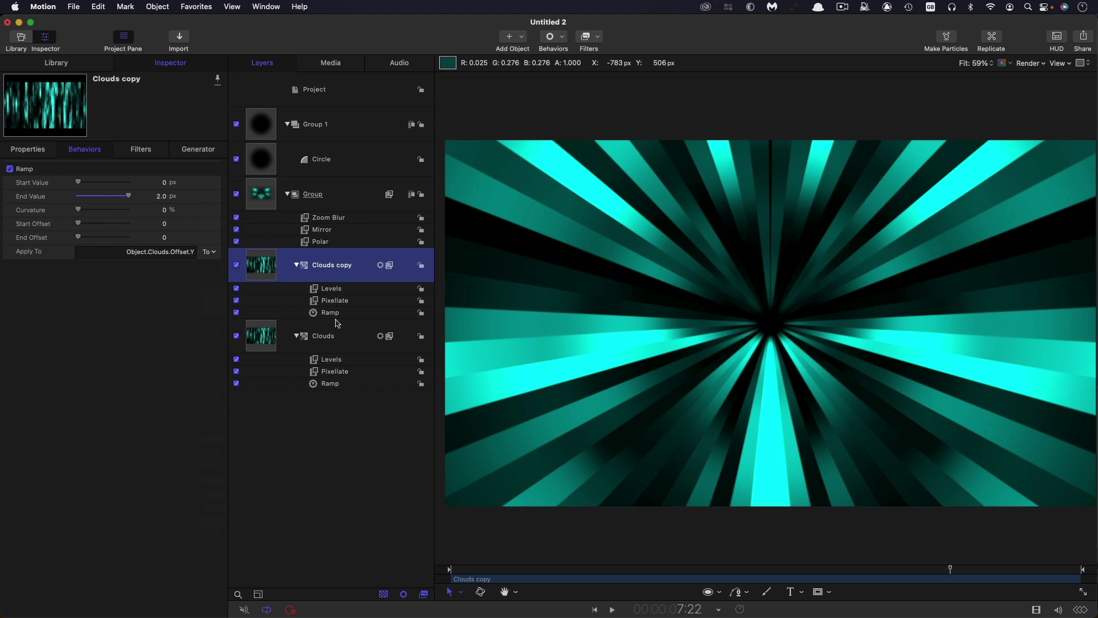
{"action": "left_click", "coordinate": [165, 183]}
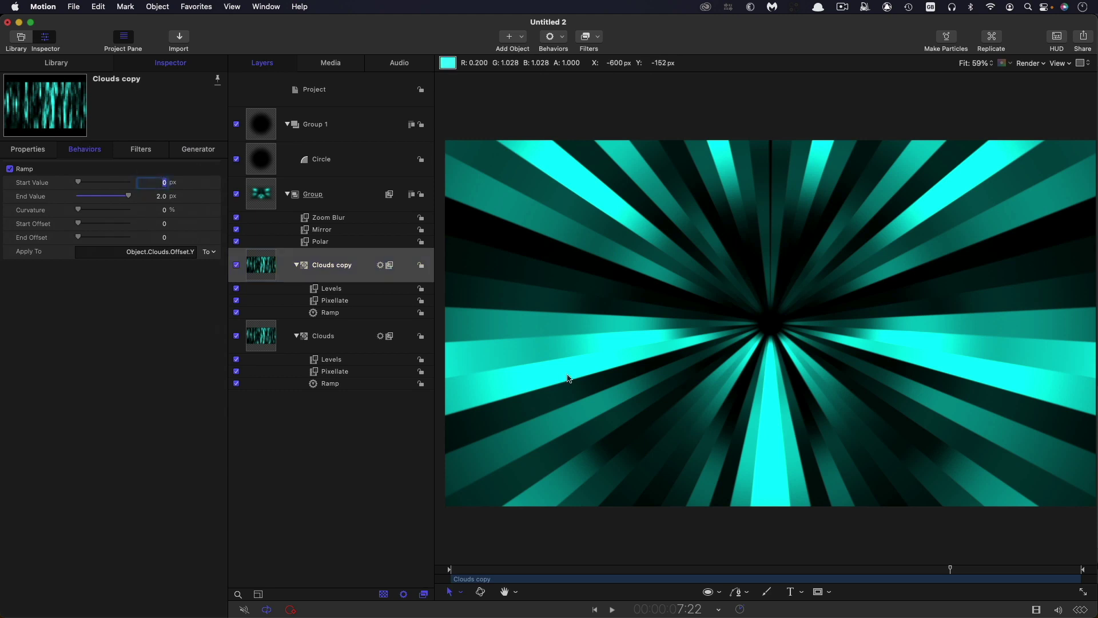
{"action": "type", "text": "2"}
{"action": "key", "text": "Tab"}
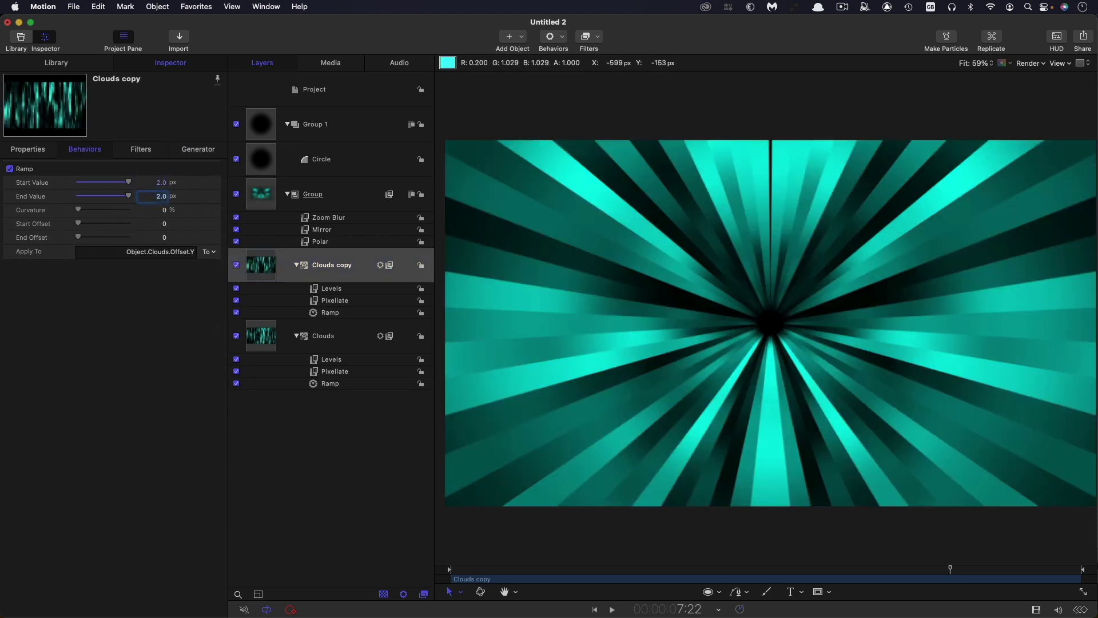
{"action": "key", "text": "Return"}
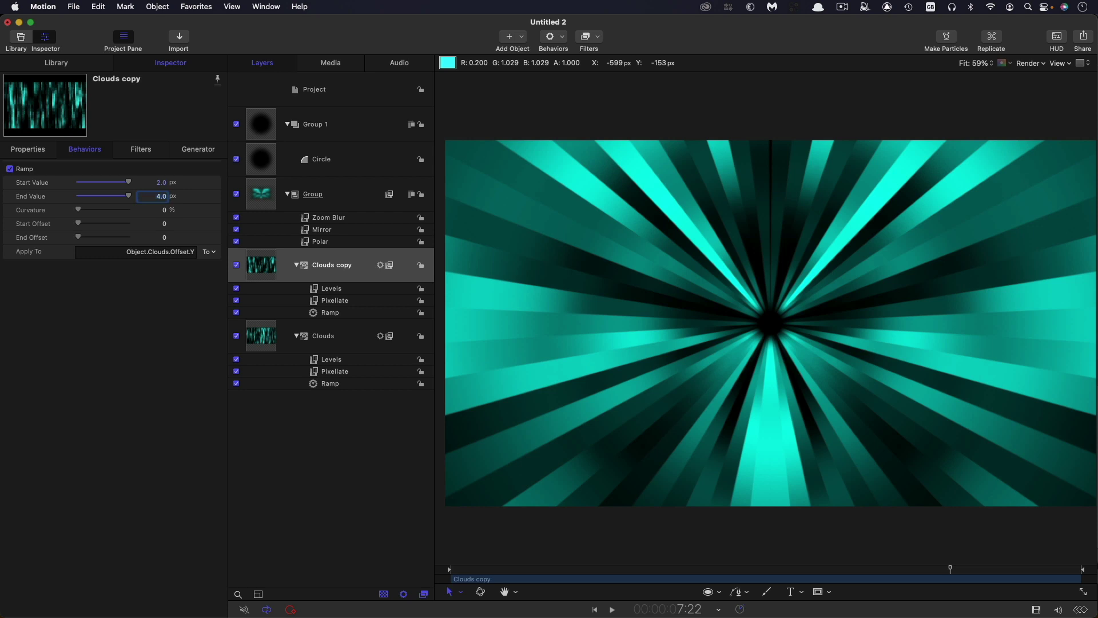
Step: Lower the green and blue output white points in Clouds copy's Levels, then preview against the hidden layer
{"action": "left_click", "coordinate": [332, 288]}
{"action": "left_click", "coordinate": [158, 185]}
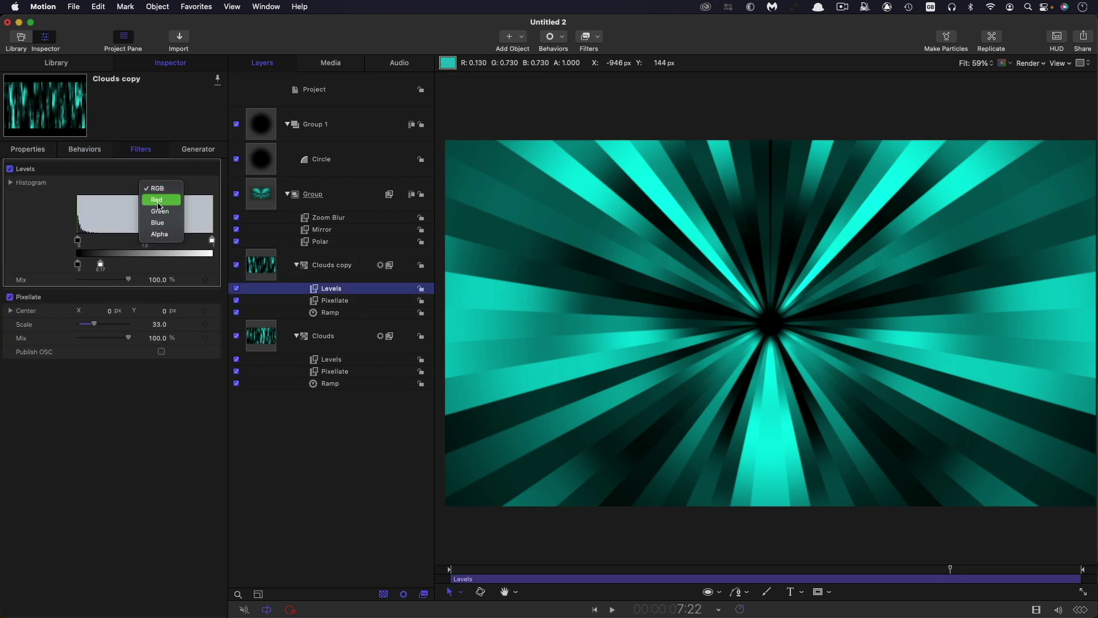
{"action": "left_click", "coordinate": [160, 212]}
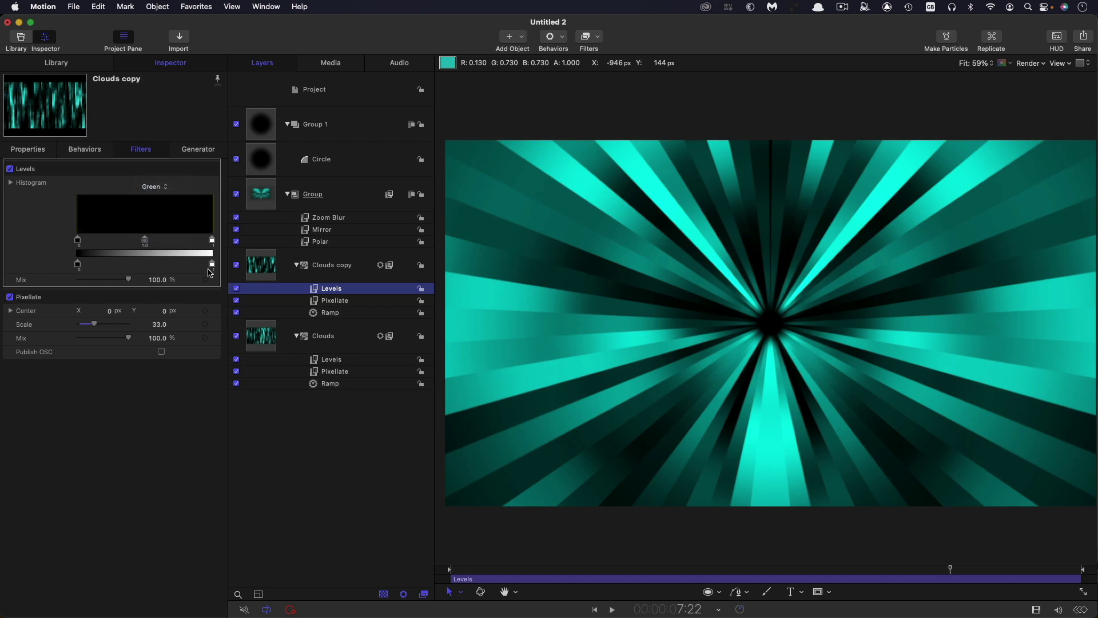
{"action": "mouse_move", "coordinate": [209, 270]}
{"action": "left_mouse_down"}
{"action": "mouse_move", "coordinate": [189, 270]}
{"action": "mouse_move", "coordinate": [236, 273]}
{"action": "mouse_move", "coordinate": [184, 269]}
{"action": "mouse_move", "coordinate": [196, 270]}
{"action": "left_mouse_up"}
{"action": "left_click", "coordinate": [163, 186]}
{"action": "key", "text": "Return"}
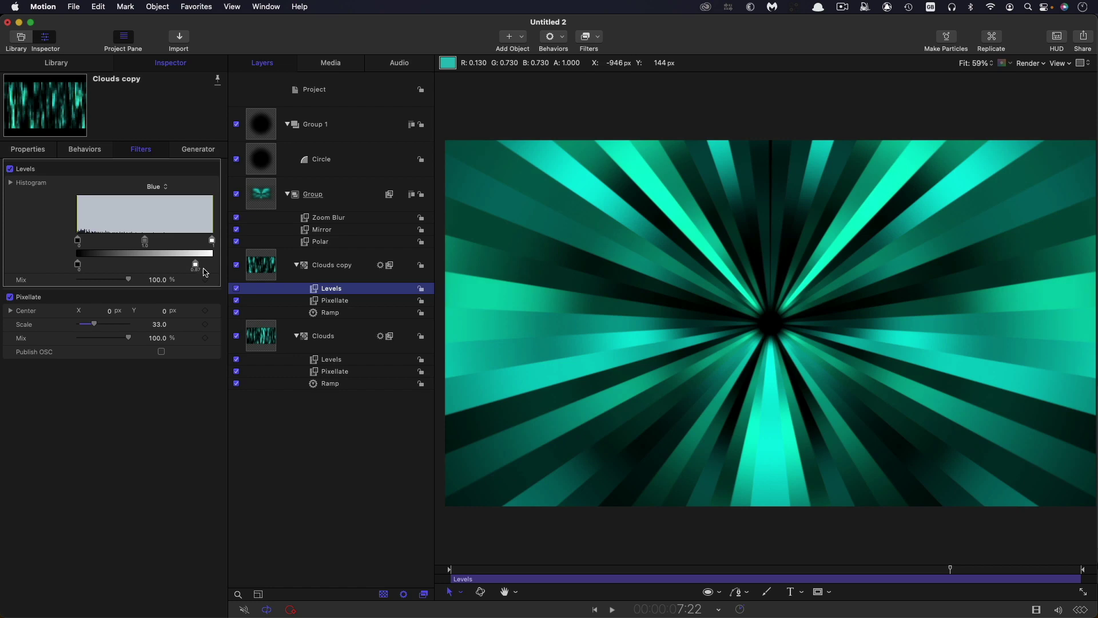
{"action": "key", "text": "space"}
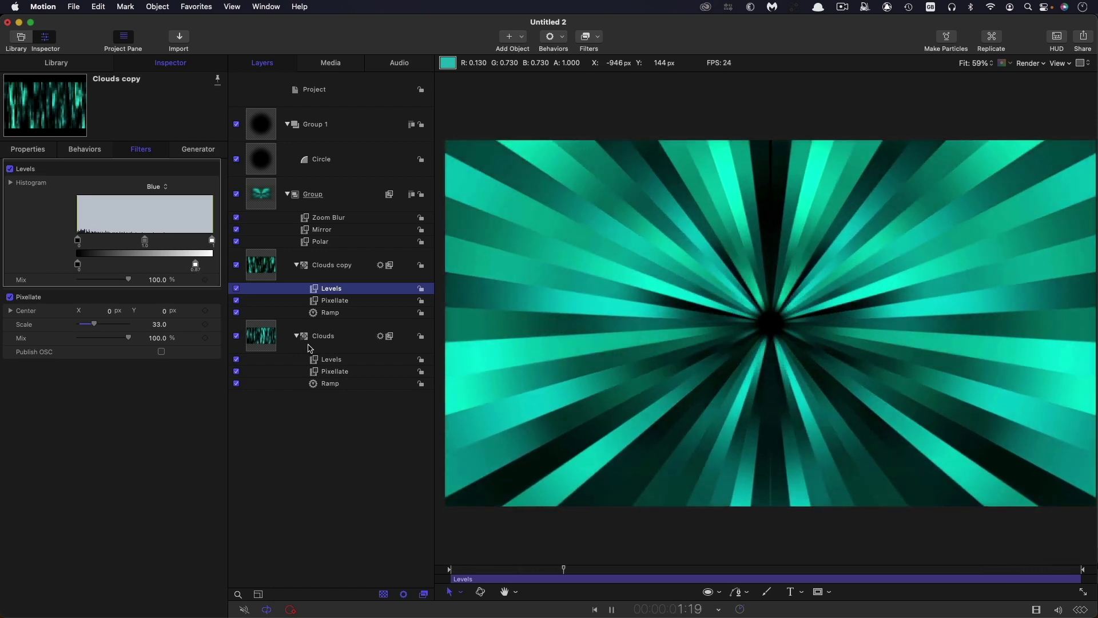
{"action": "left_click", "coordinate": [236, 265]}
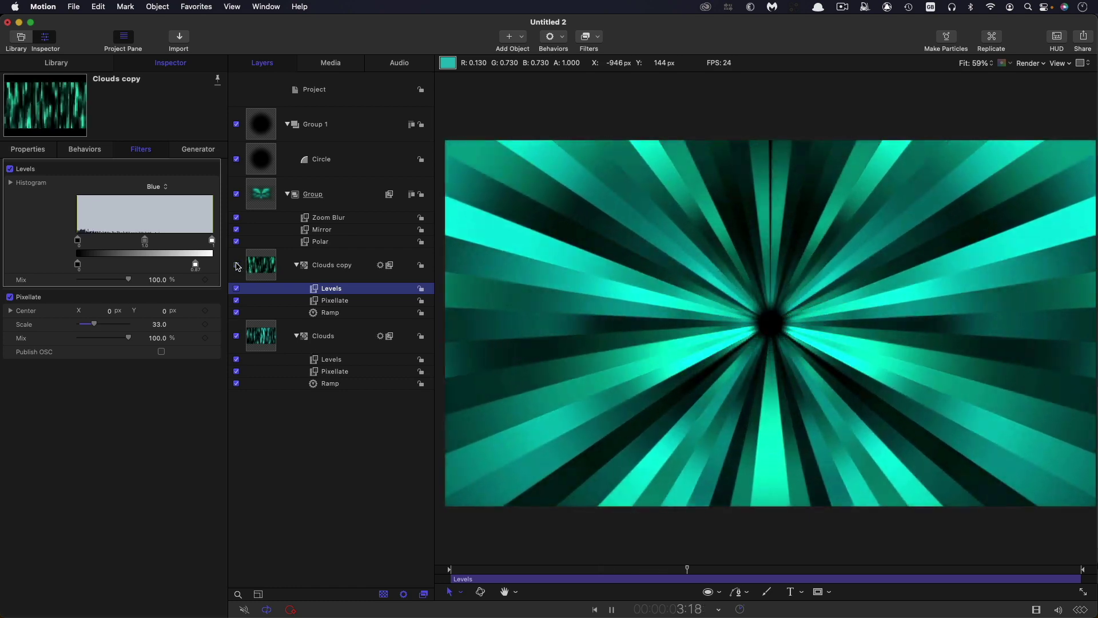
Step: Show Clouds copy again and move its black gradient stop to about 54%
{"action": "left_click", "coordinate": [237, 265]}
{"action": "left_click", "coordinate": [269, 266]}
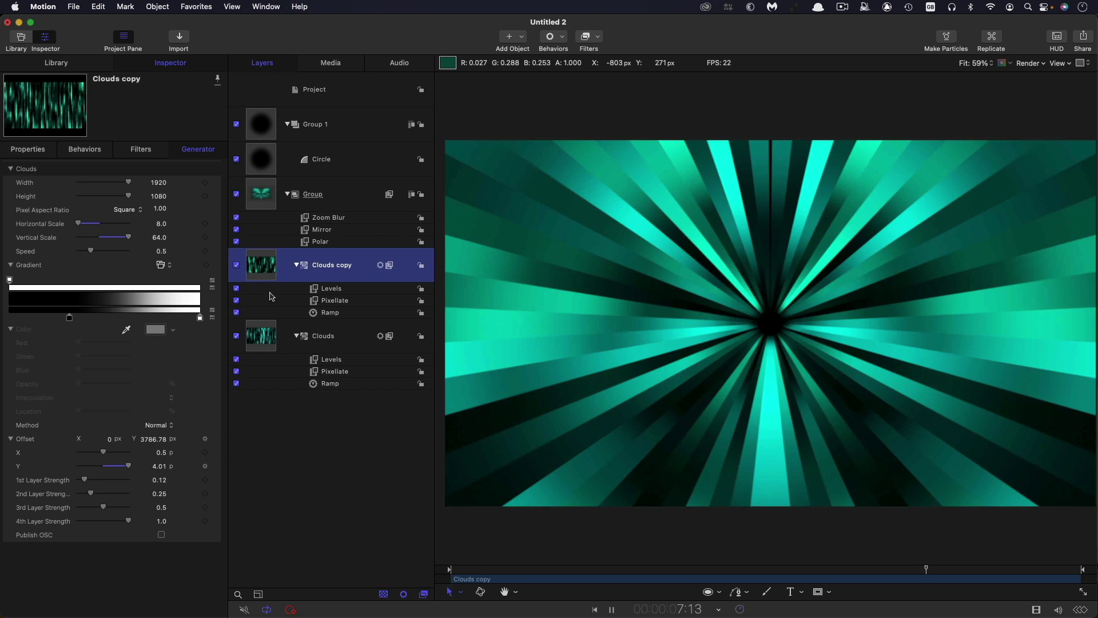
{"action": "left_click_drag", "start_coordinate": [70, 317], "coordinate": [115, 323]}
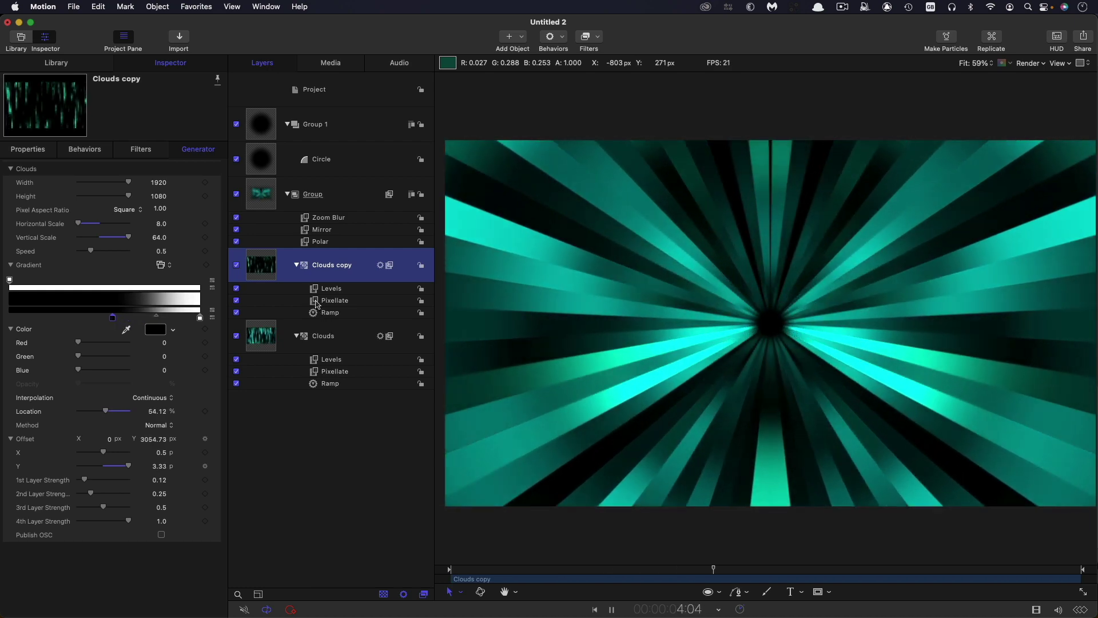
Step: Set the Clouds copy Pixellate Scale to 15 and stop playback
{"action": "left_click", "coordinate": [318, 301]}
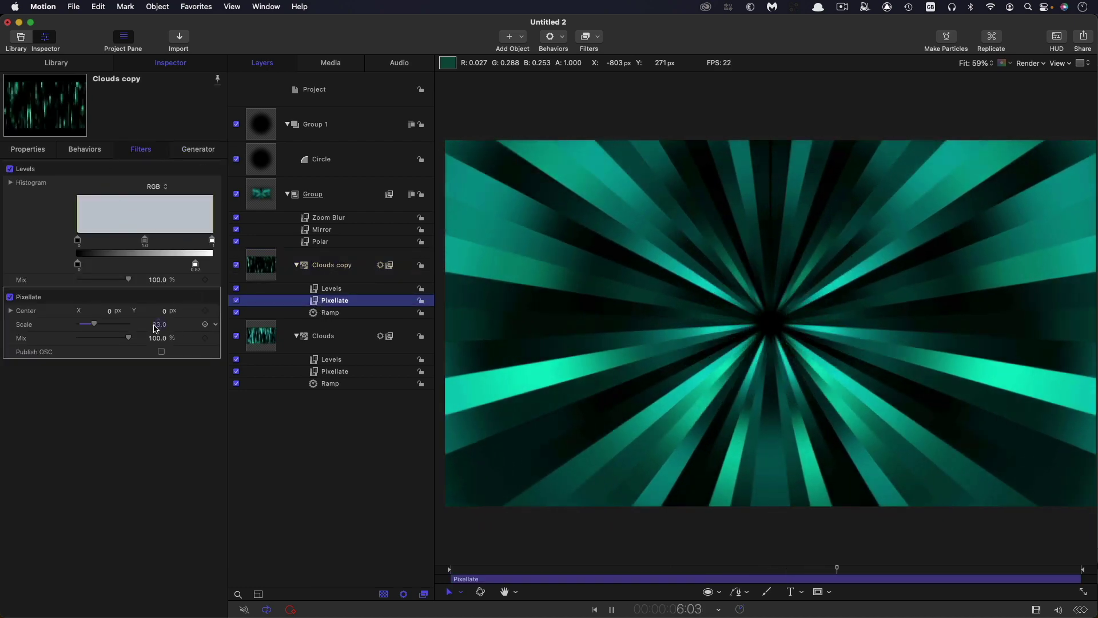
{"action": "left_click", "coordinate": [161, 324]}
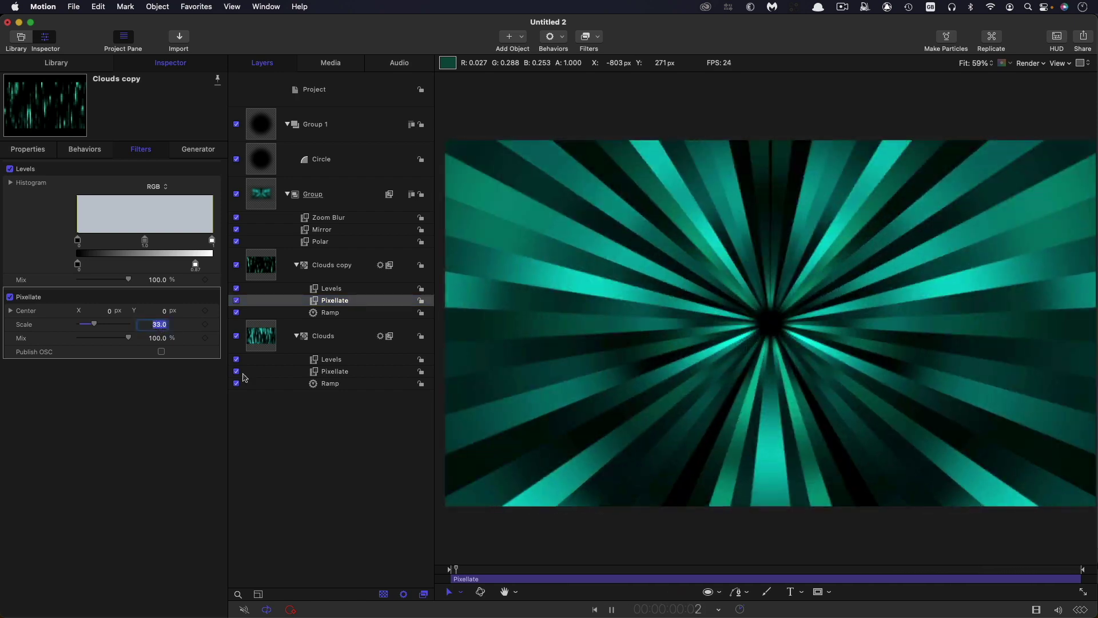
{"action": "type", "text": "15"}
{"action": "key", "text": "Return"}
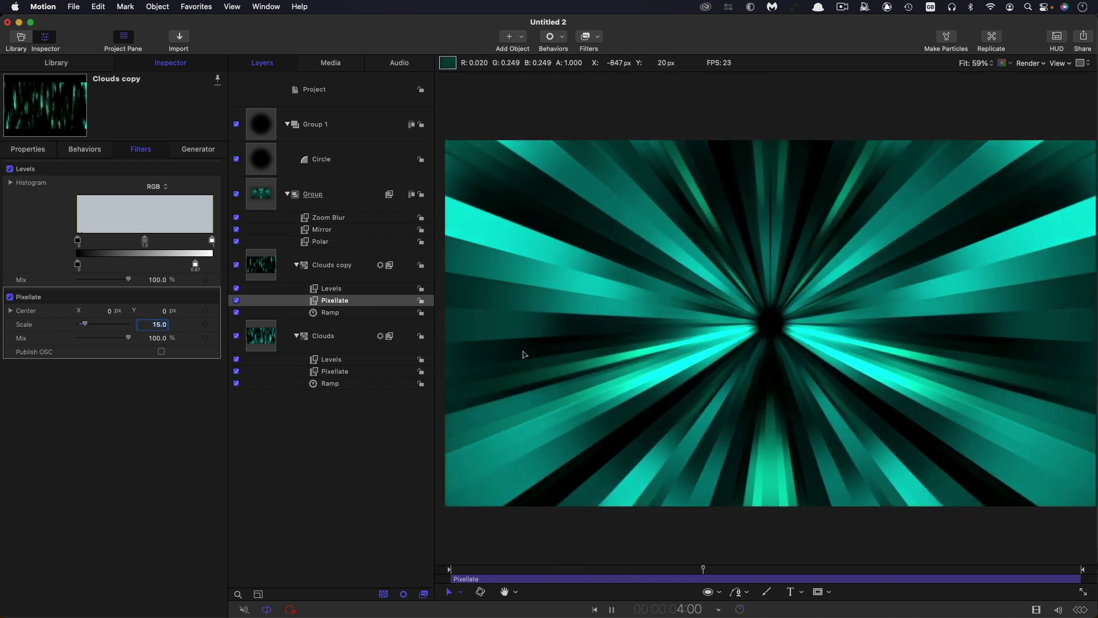
{"action": "key", "text": "space"}
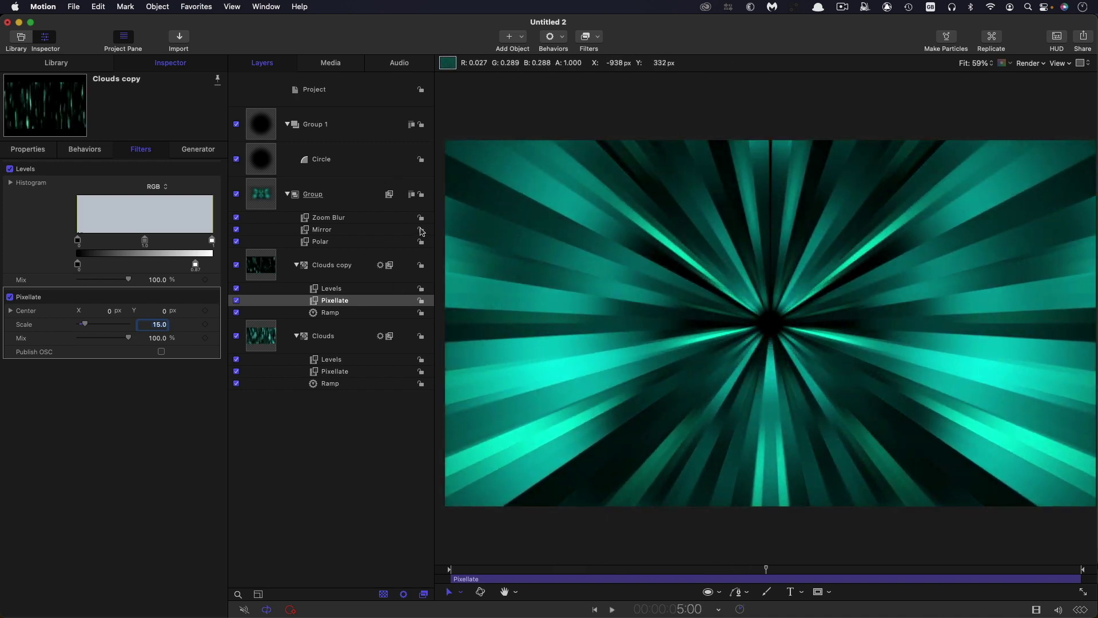
Step: Add a Neon glow filter to the Group with Mix at 30%
{"action": "left_click", "coordinate": [260, 194]}
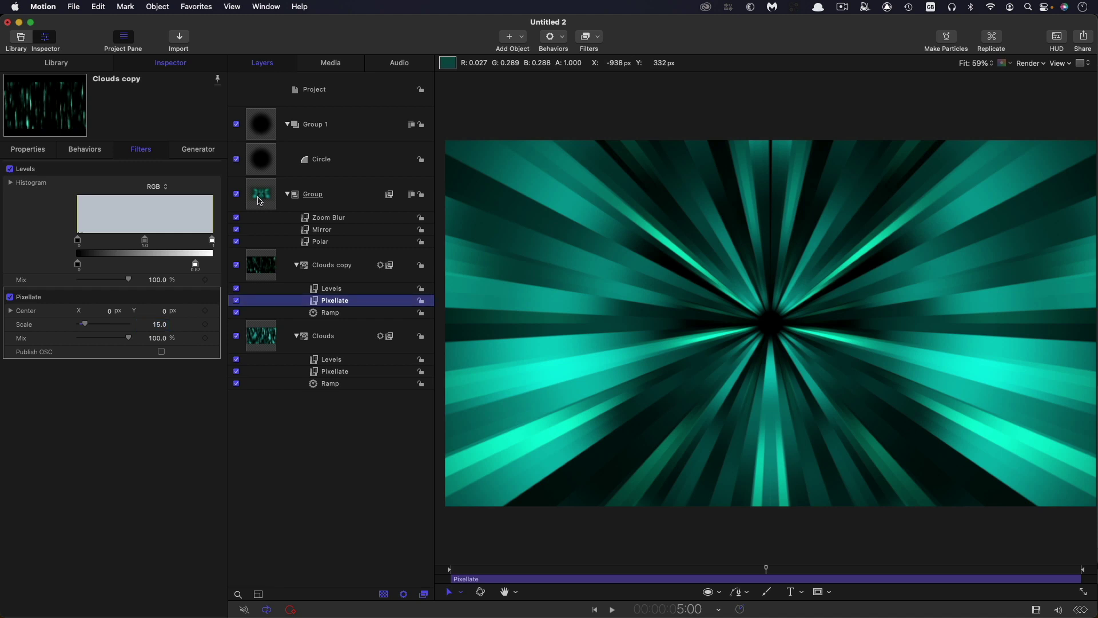
{"action": "left_click", "coordinate": [599, 37]}
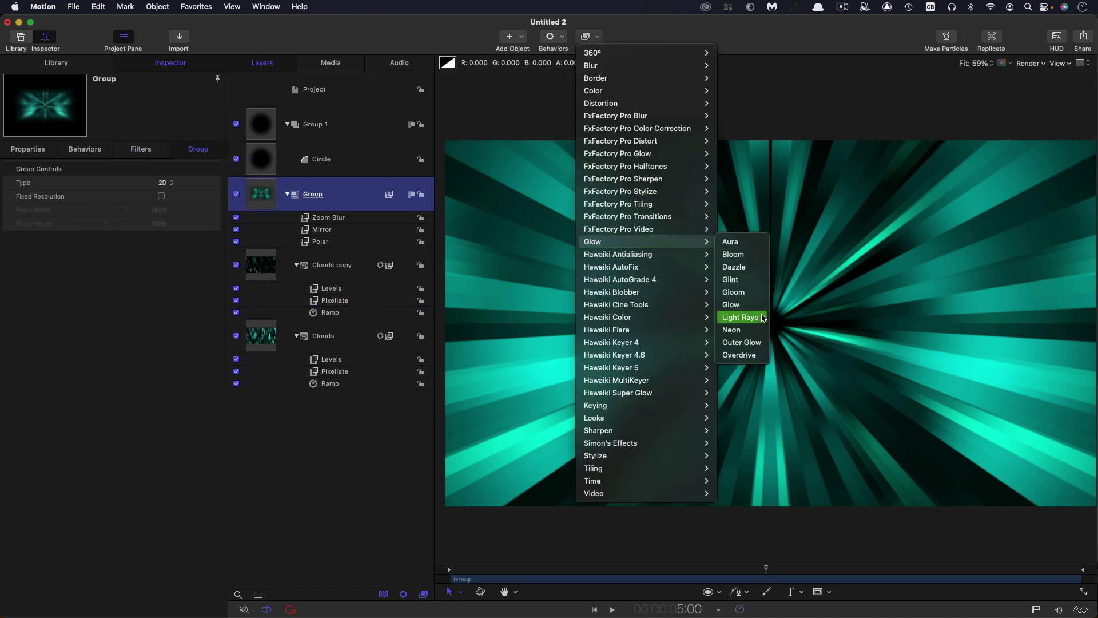
{"action": "left_click", "coordinate": [765, 328]}
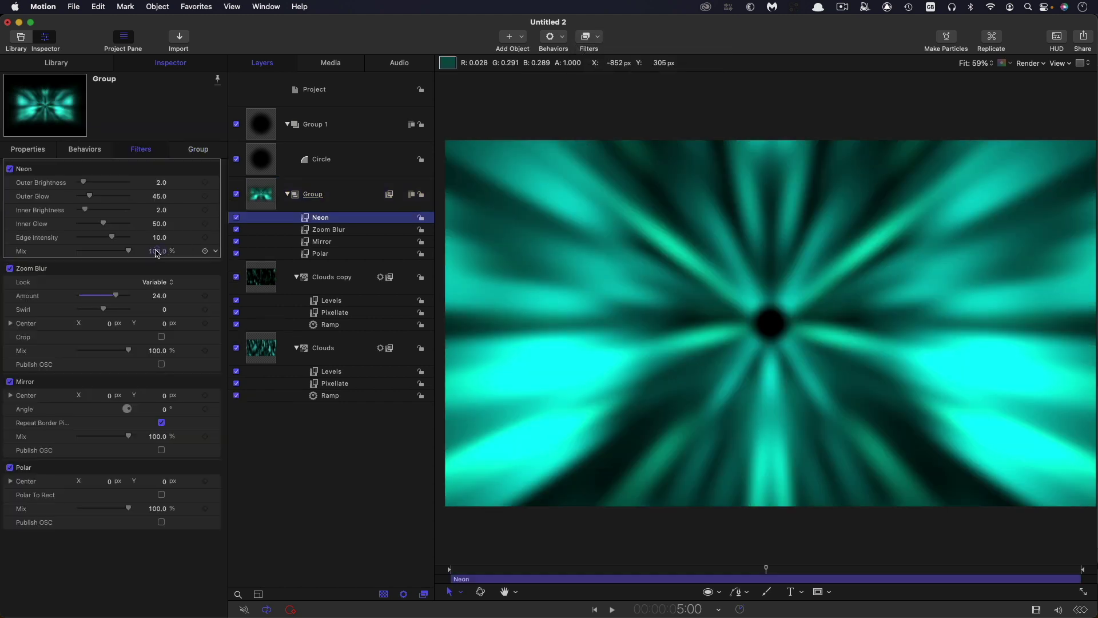
{"action": "left_click", "coordinate": [157, 252]}
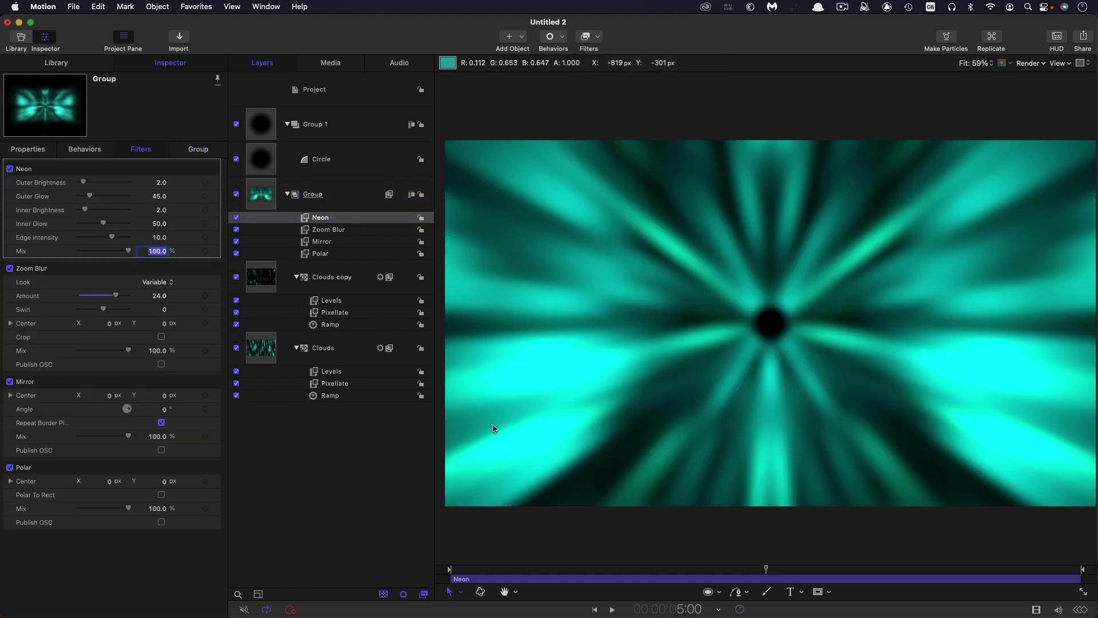
{"action": "type", "text": "30"}
{"action": "key", "text": "Return"}
Step: Set Neon Outer Glow to 79 and Edge Intensity to 15, then disable the filter
{"action": "key", "text": "space"}
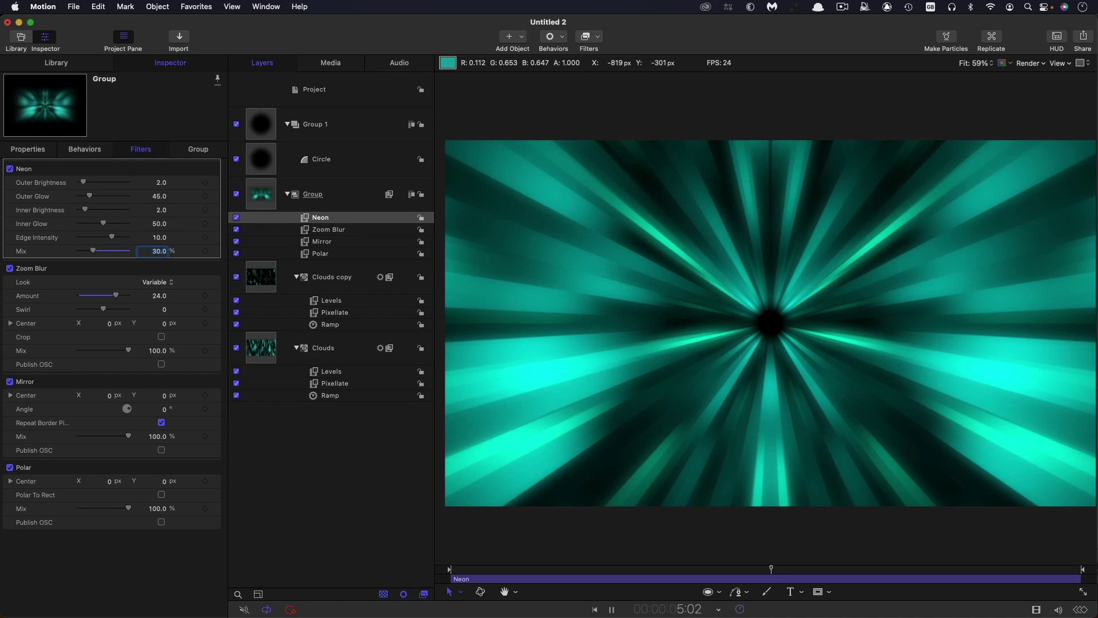
{"action": "left_click_drag", "start_coordinate": [90, 196], "coordinate": [99, 196]}
{"action": "left_click_drag", "start_coordinate": [112, 237], "coordinate": [128, 237]}
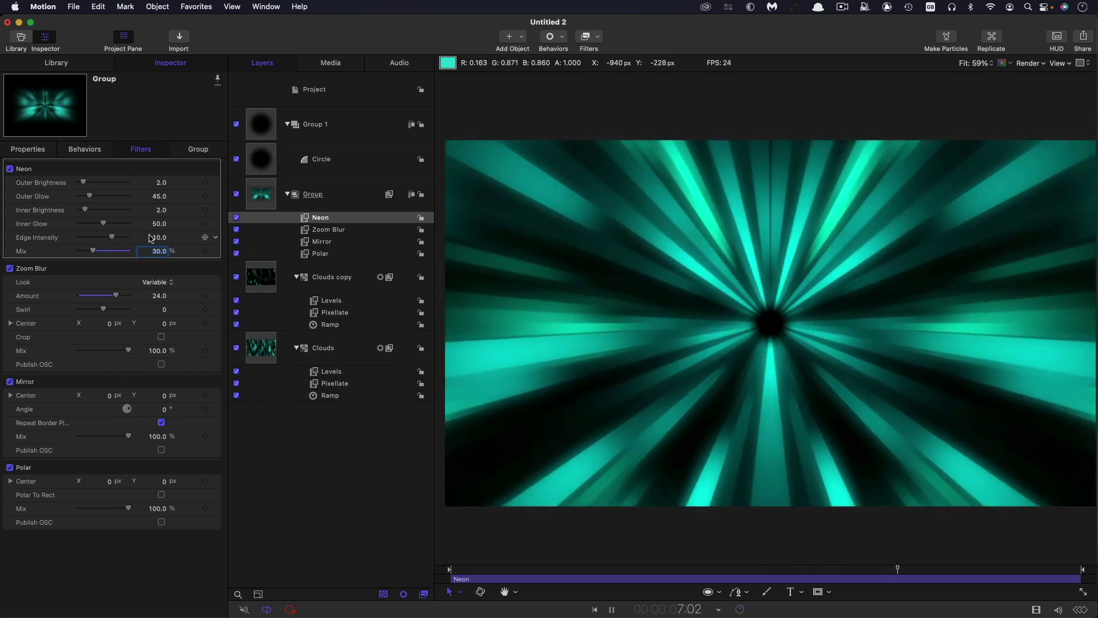
{"action": "mouse_move", "coordinate": [83, 182]}
{"action": "left_mouse_down"}
{"action": "mouse_move", "coordinate": [114, 183]}
{"action": "mouse_move", "coordinate": [76, 185]}
{"action": "left_mouse_up"}
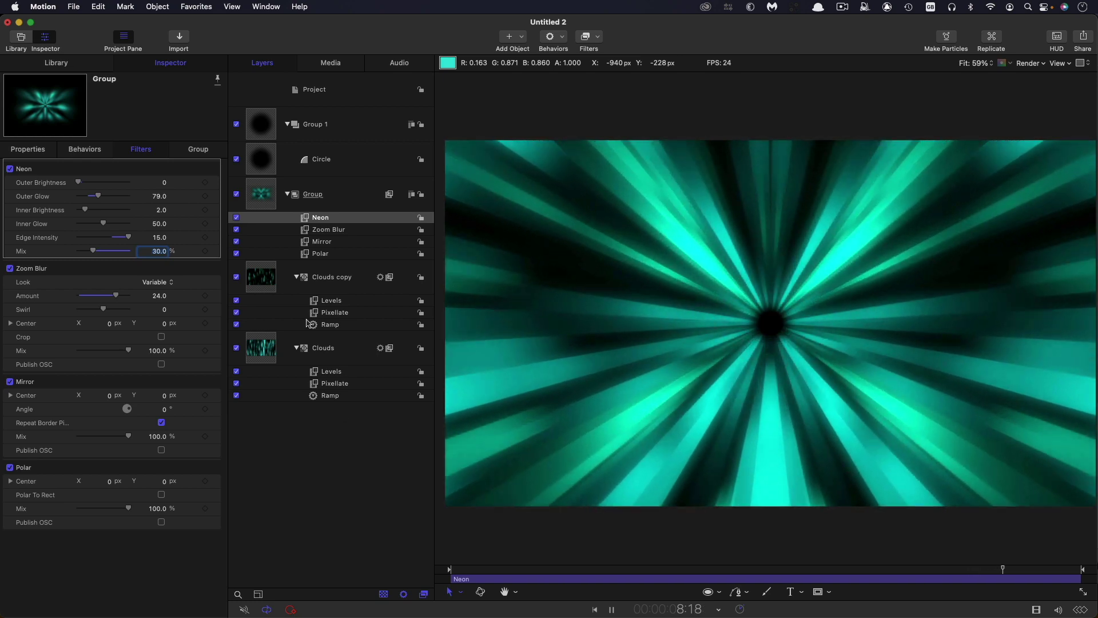
{"action": "left_click", "coordinate": [236, 218]}
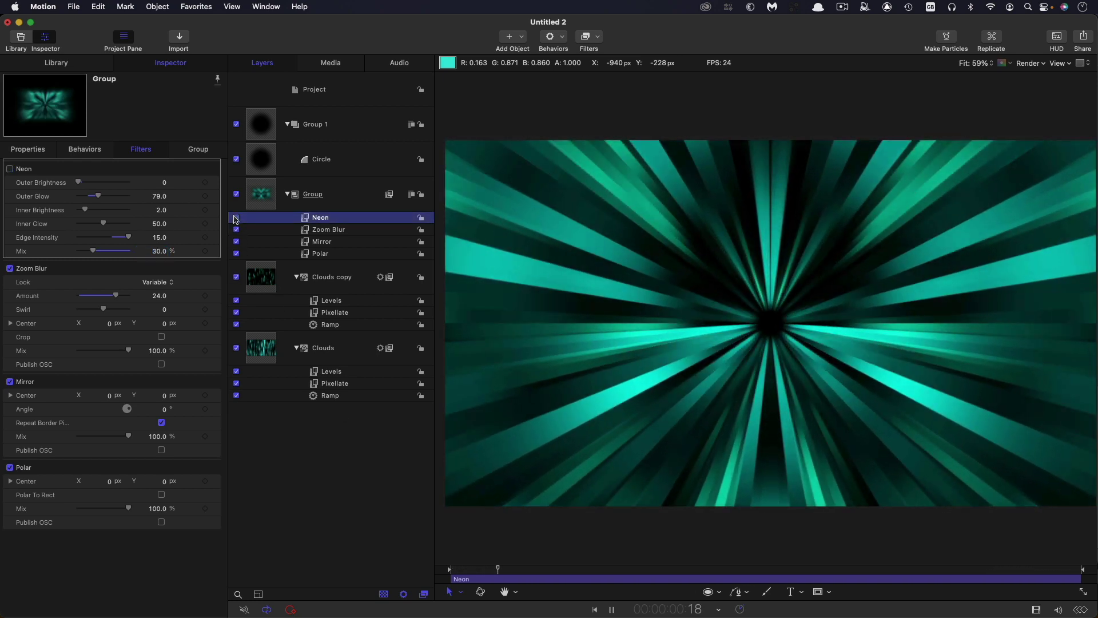
Step: Replace the Neon filter with Hawaiki Super Glow 1.5 and raise its Color Gain B to 1.53
{"action": "right_click", "coordinate": [308, 218]}
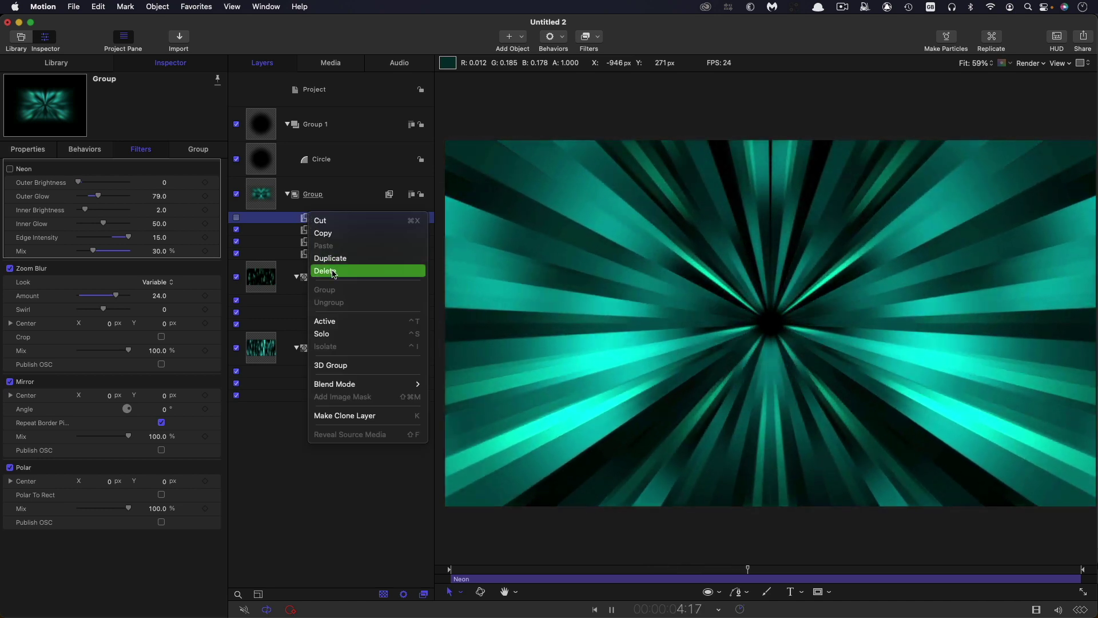
{"action": "left_click", "coordinate": [342, 270]}
{"action": "left_click", "coordinate": [596, 38]}
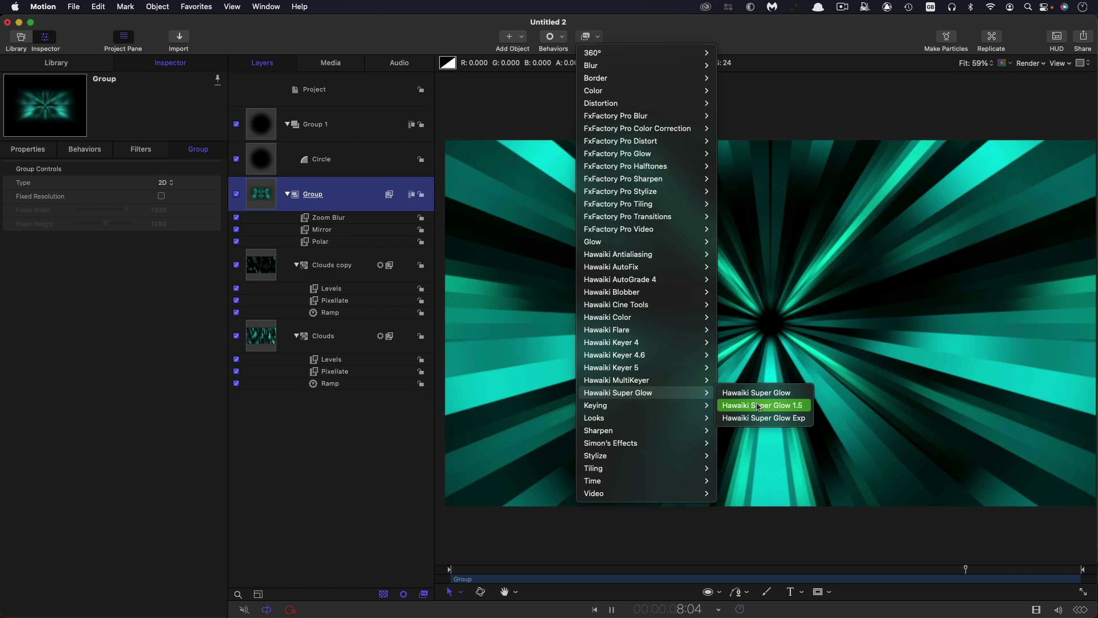
{"action": "left_click", "coordinate": [762, 394]}
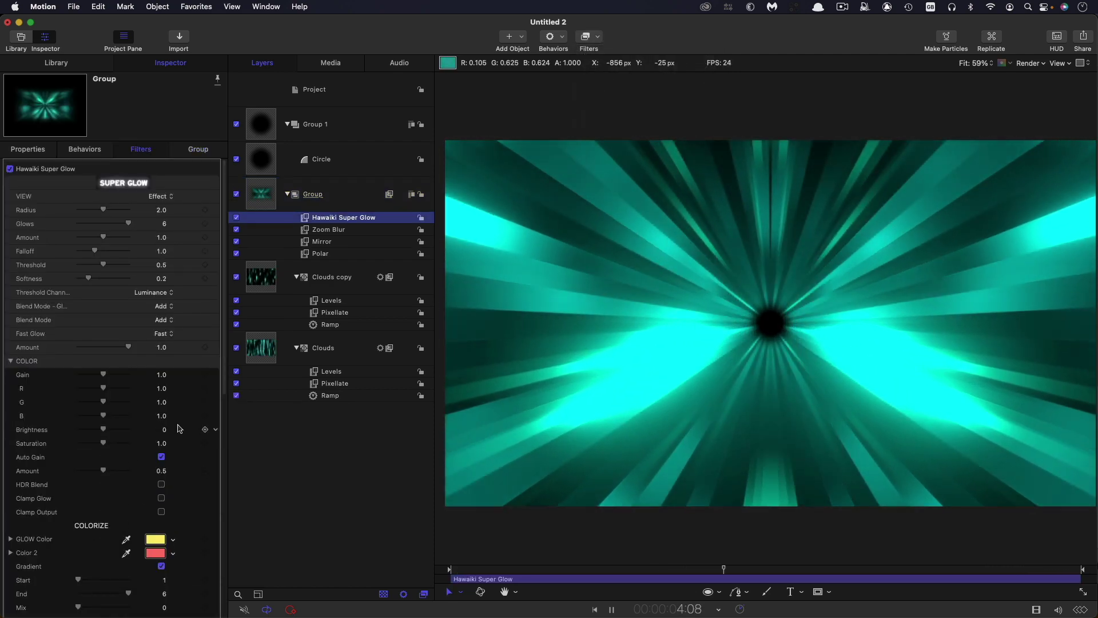
{"action": "scroll", "coordinate": [118, 531], "scroll_direction": "down", "scroll_amount": 5}
{"action": "scroll", "coordinate": [118, 532], "scroll_direction": "up", "scroll_amount": 4}
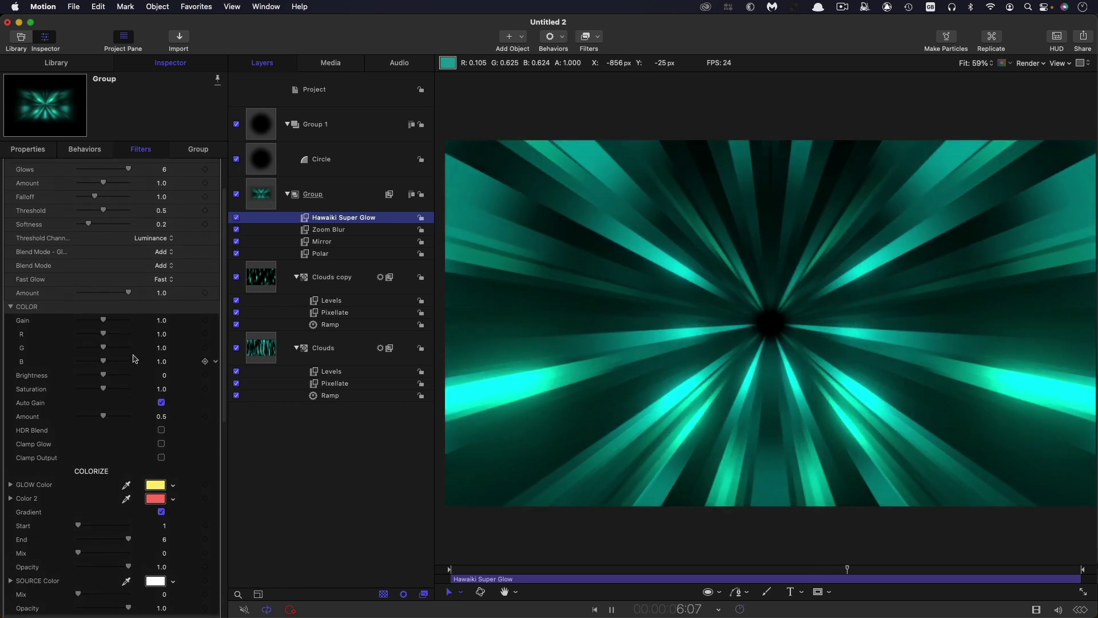
{"action": "left_click", "coordinate": [117, 362]}
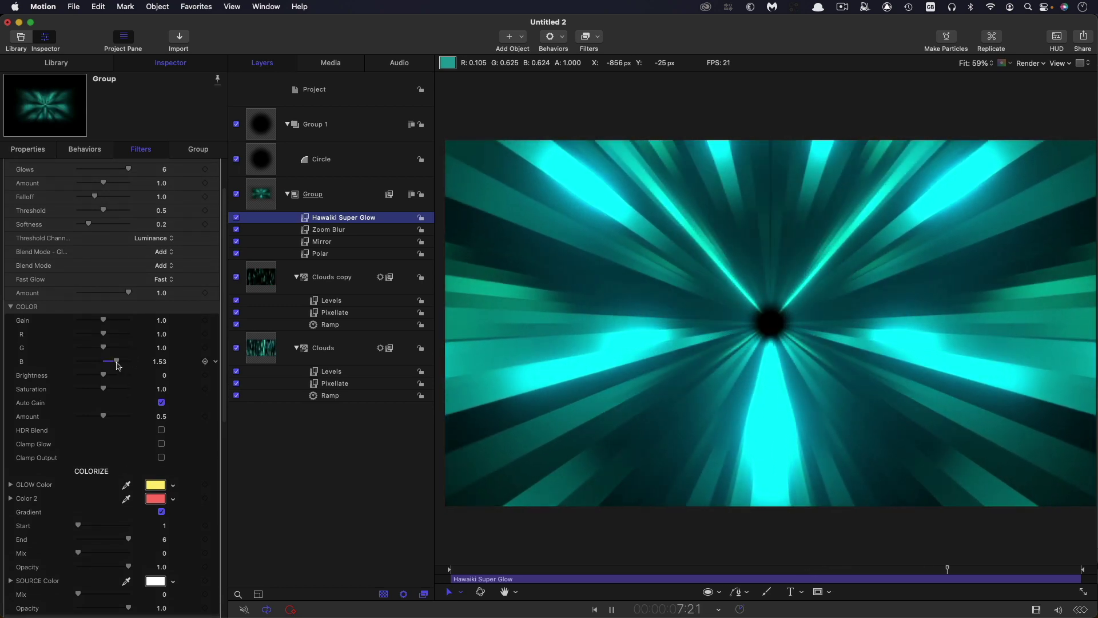